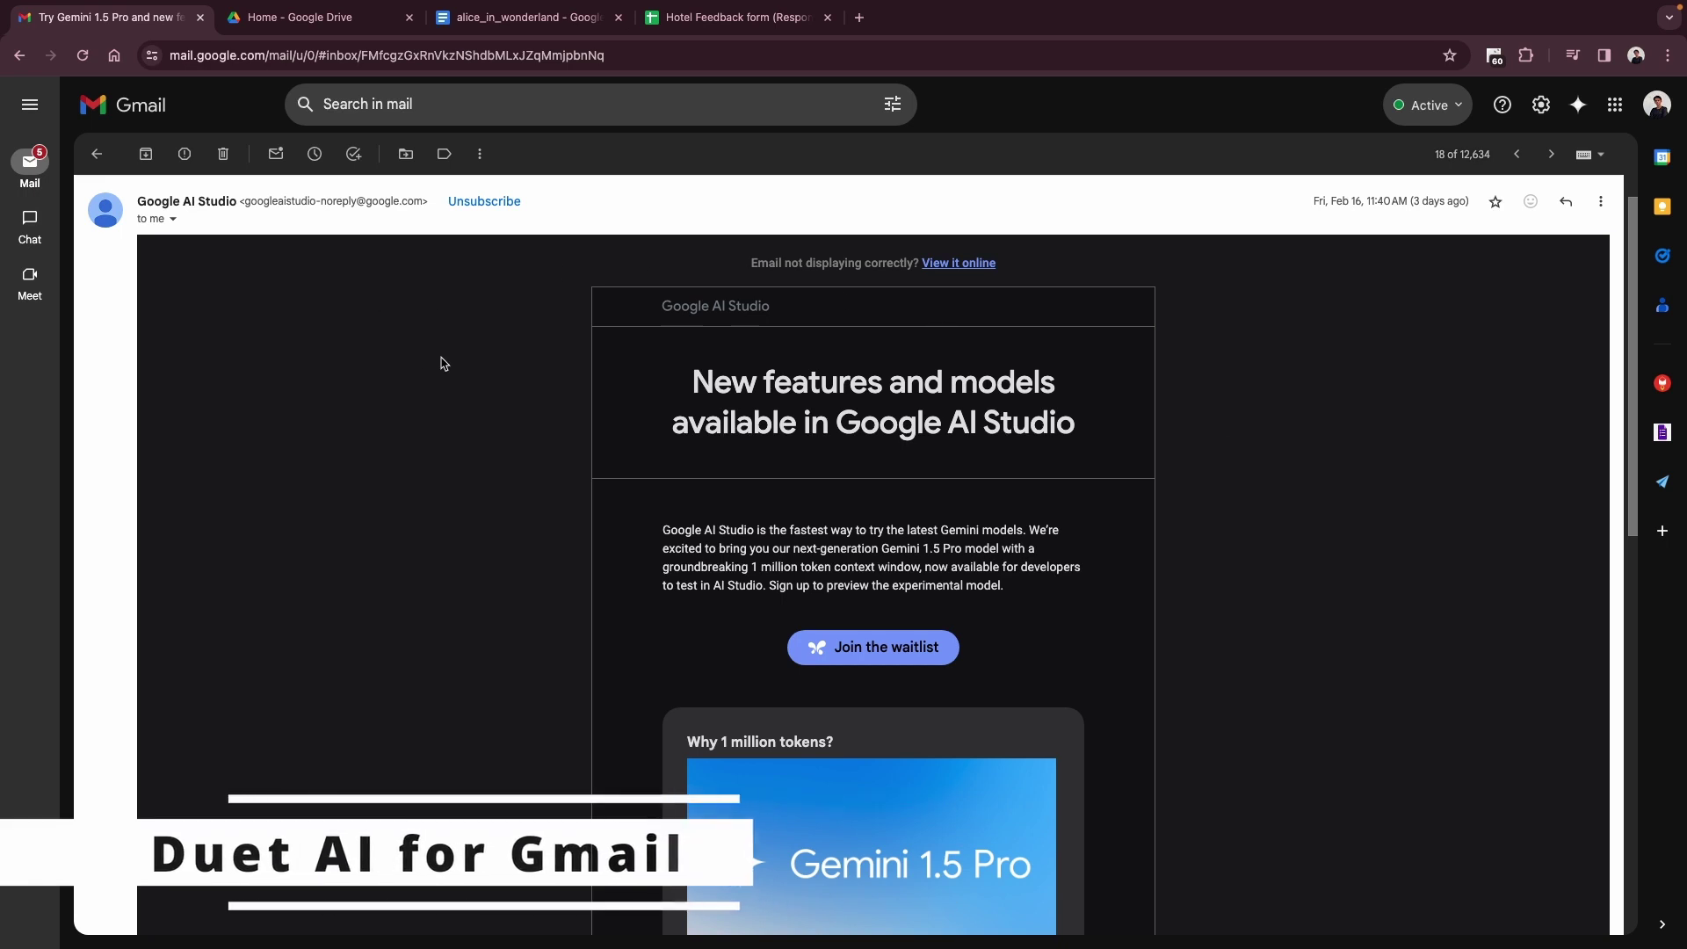
scroll(442, 363, down, 2)
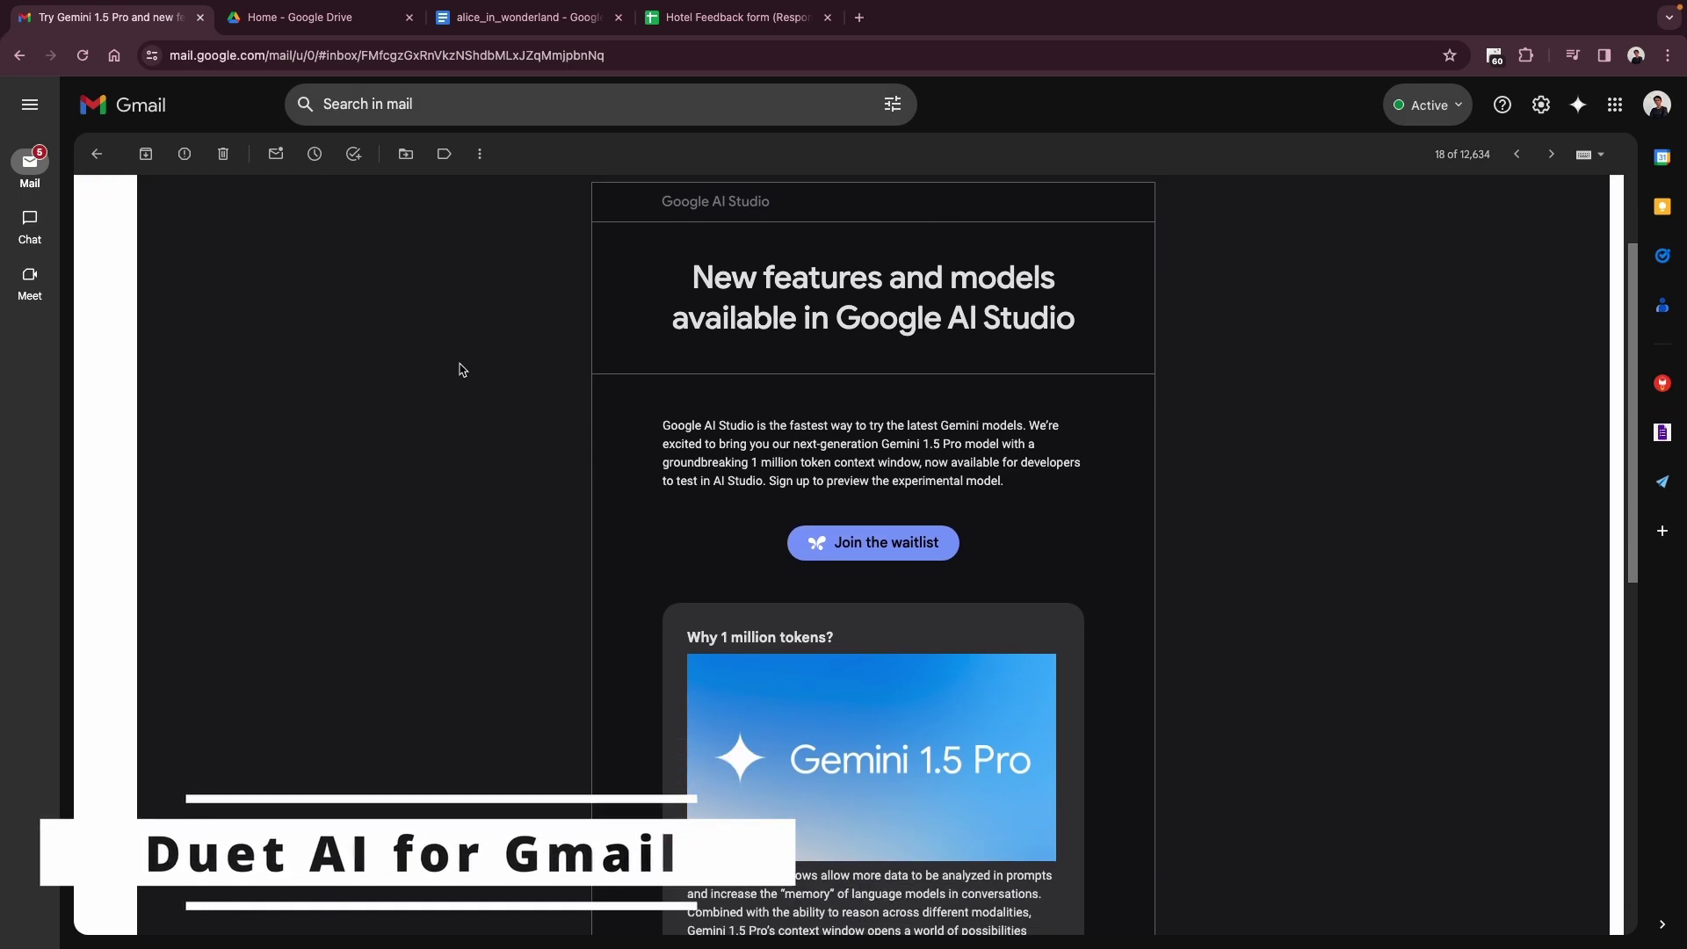
scroll(448, 370, up, 4)
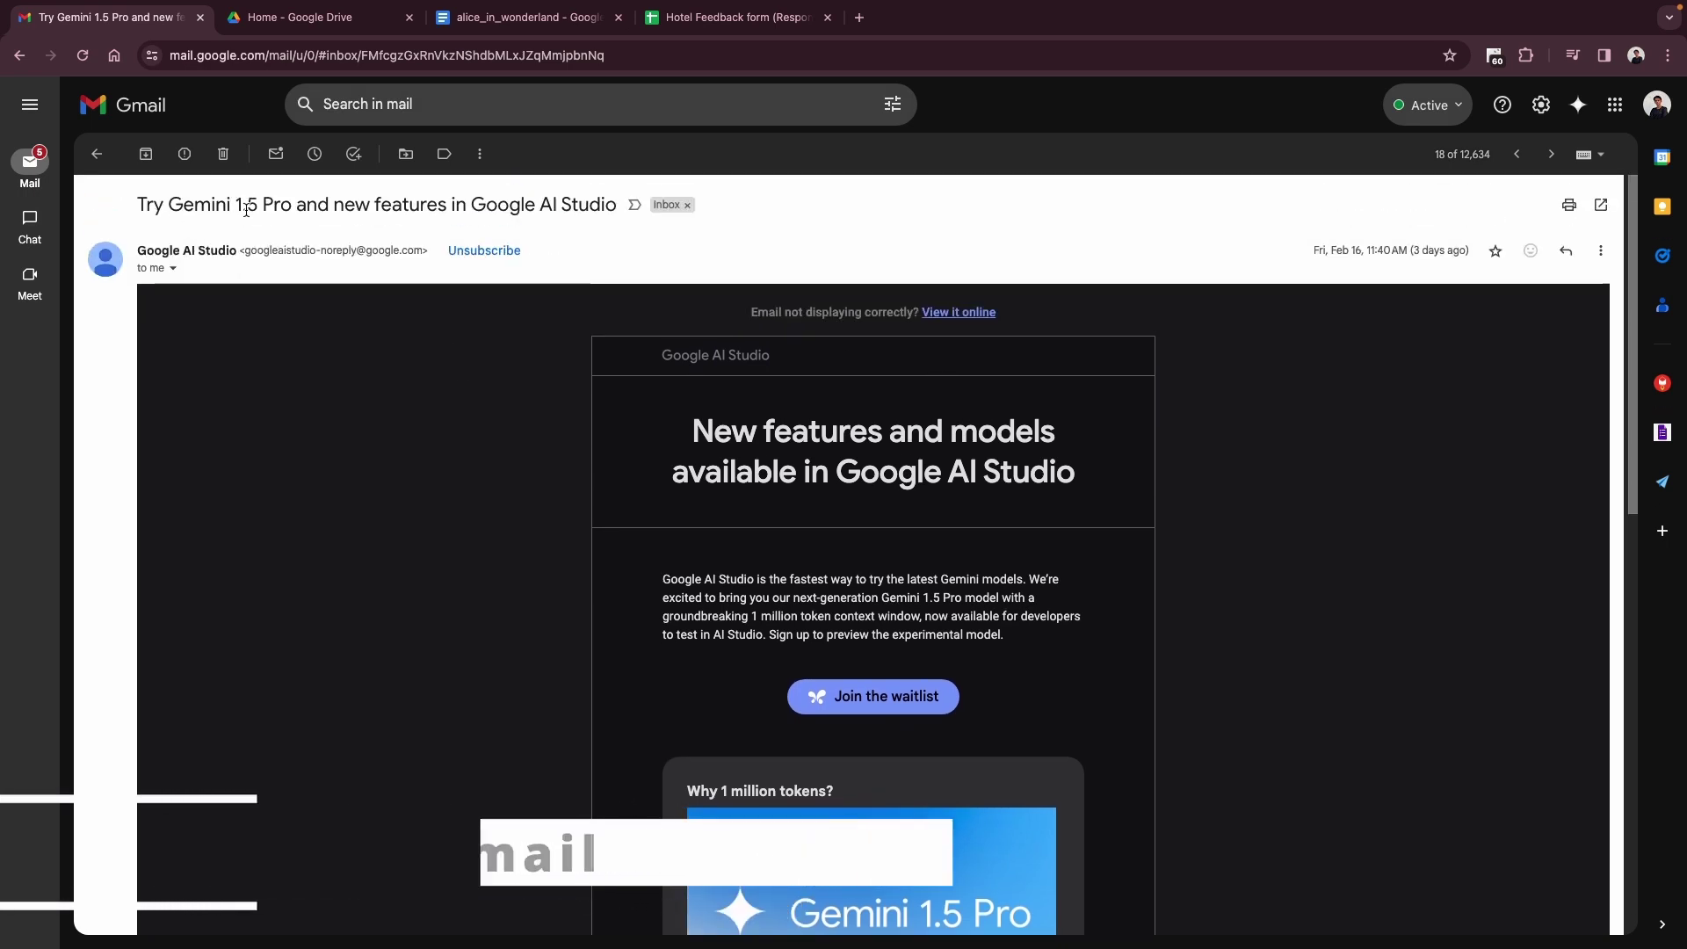
drag(357, 207, 533, 206)
- Ask Gmail's Duet AI 'What is this email about?' and get the Gemini 1.5 Pro summary
click(533, 212)
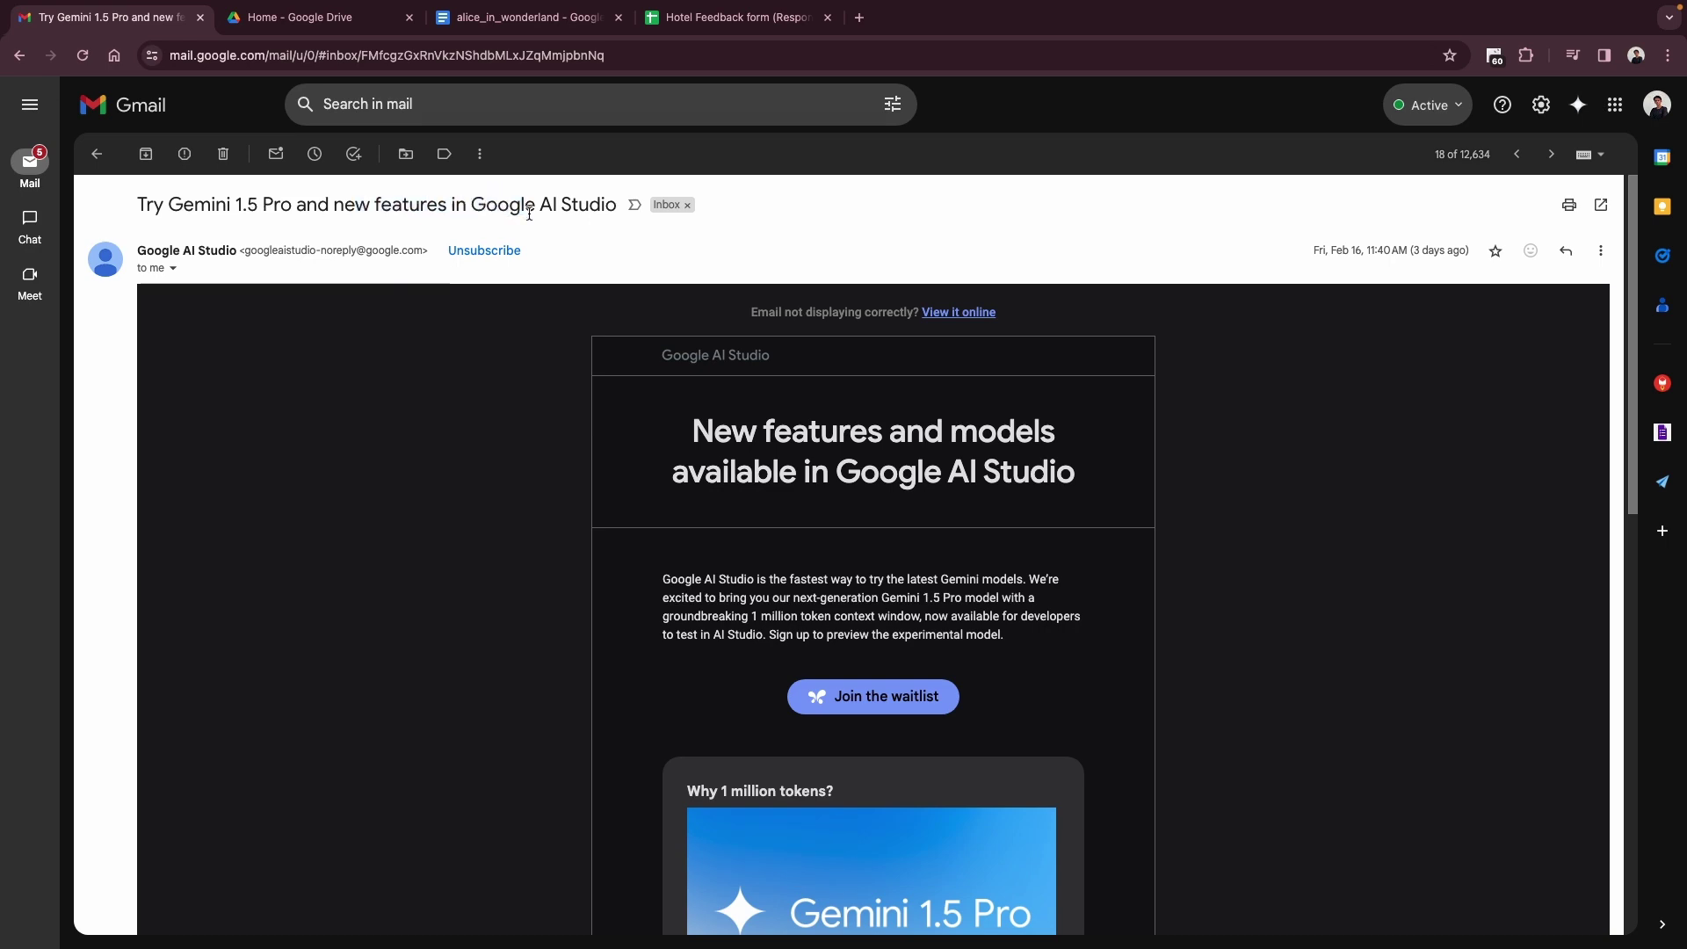
scroll(695, 263, down, 1)
scroll(748, 311, down, 4)
scroll(748, 312, down, 4)
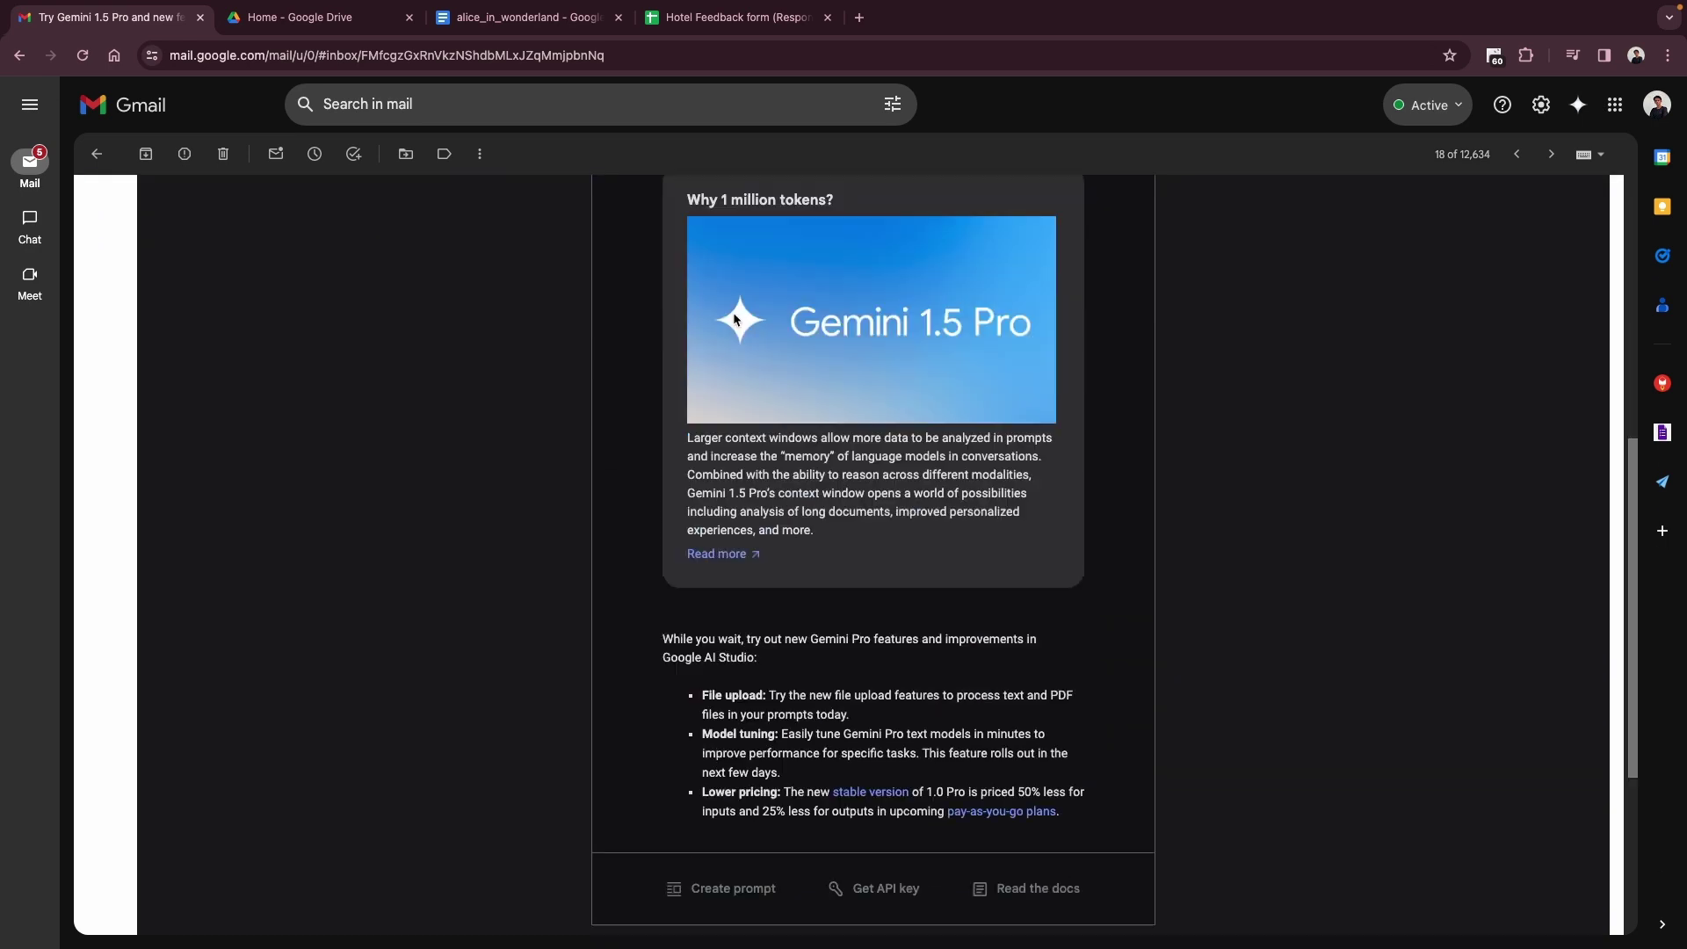
scroll(749, 312, down, 2)
scroll(739, 317, down, 2)
scroll(734, 316, up, 5)
scroll(735, 317, up, 4)
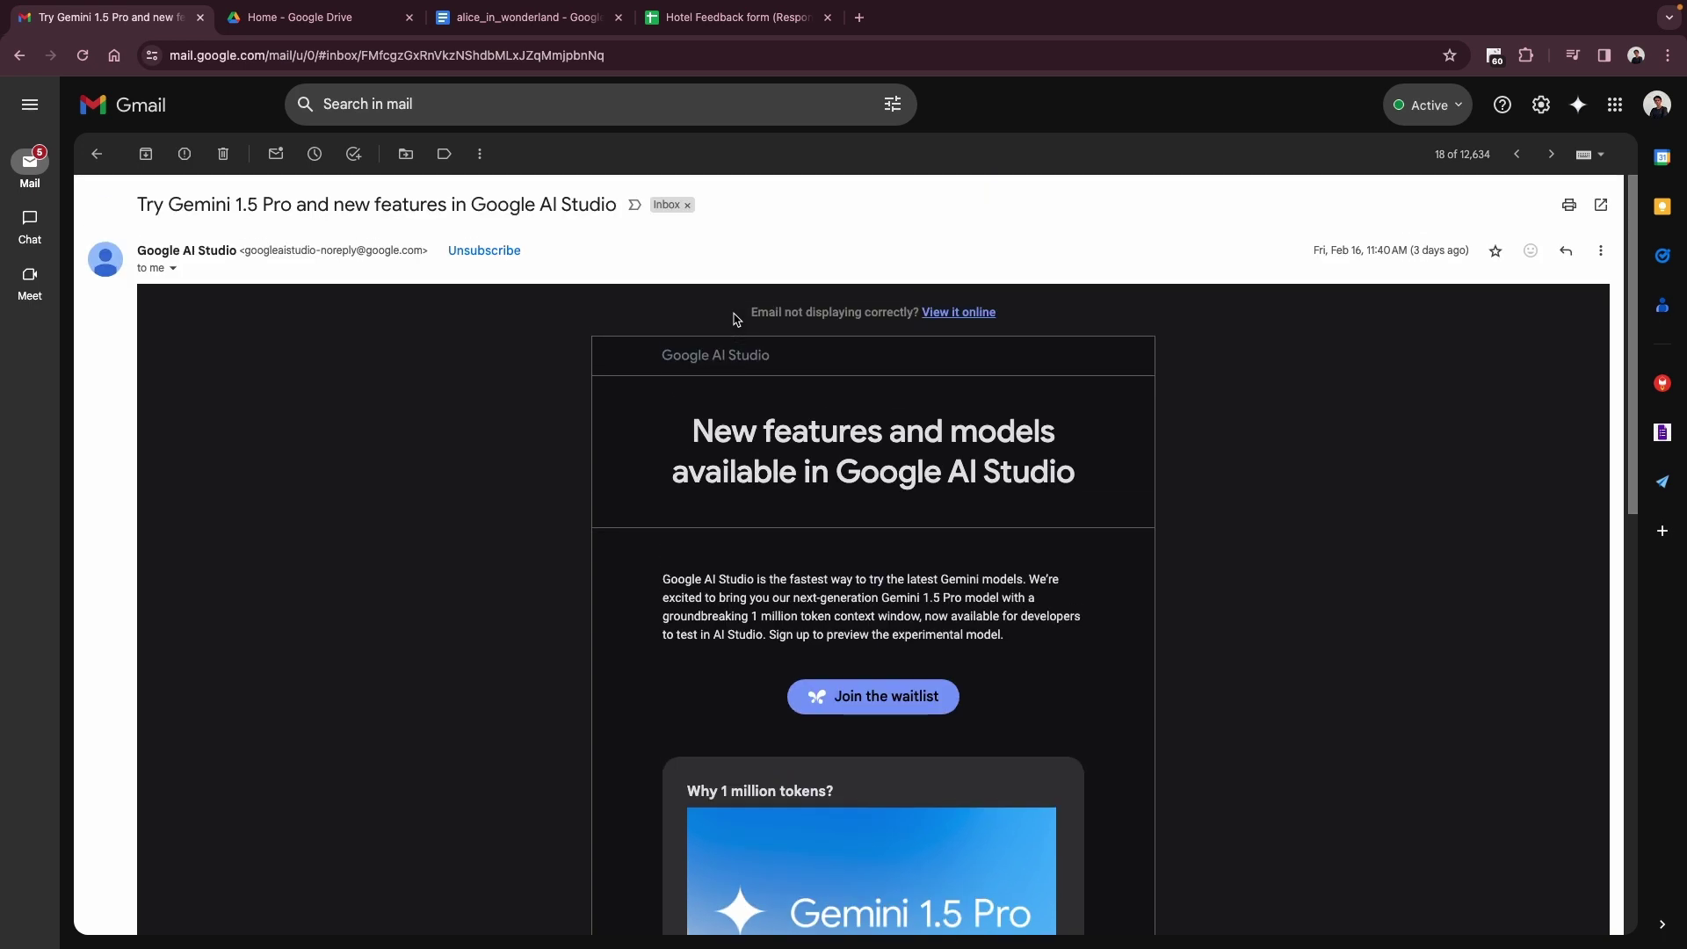
scroll(745, 316, up, 2)
click(1578, 104)
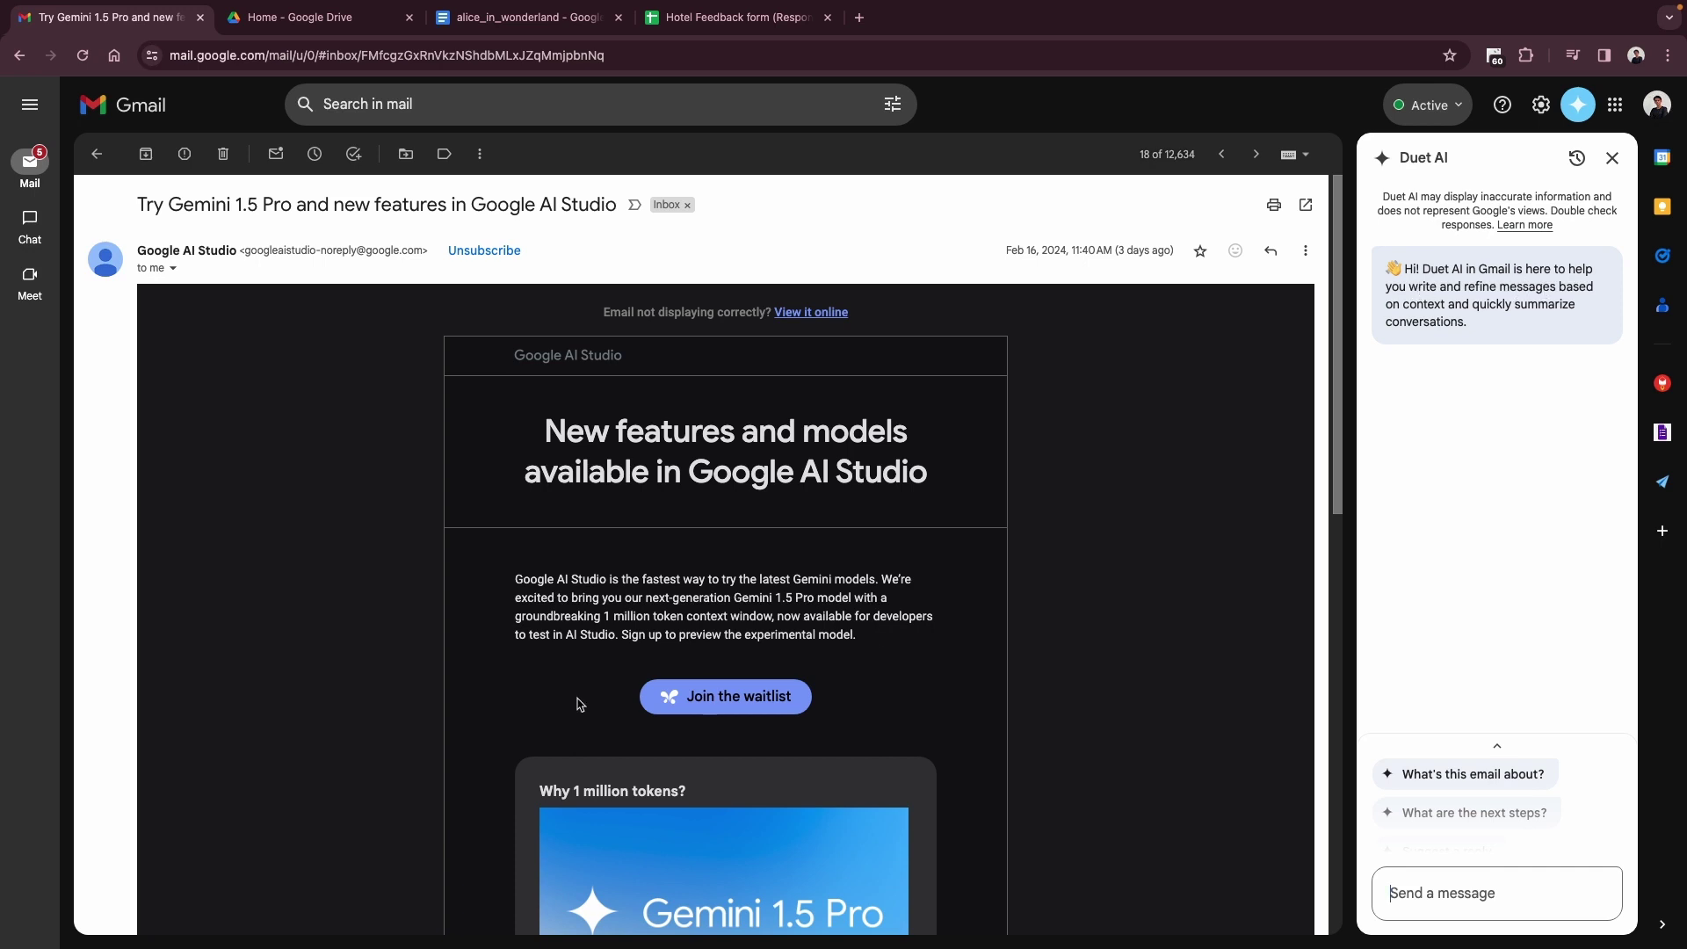
click(1498, 746)
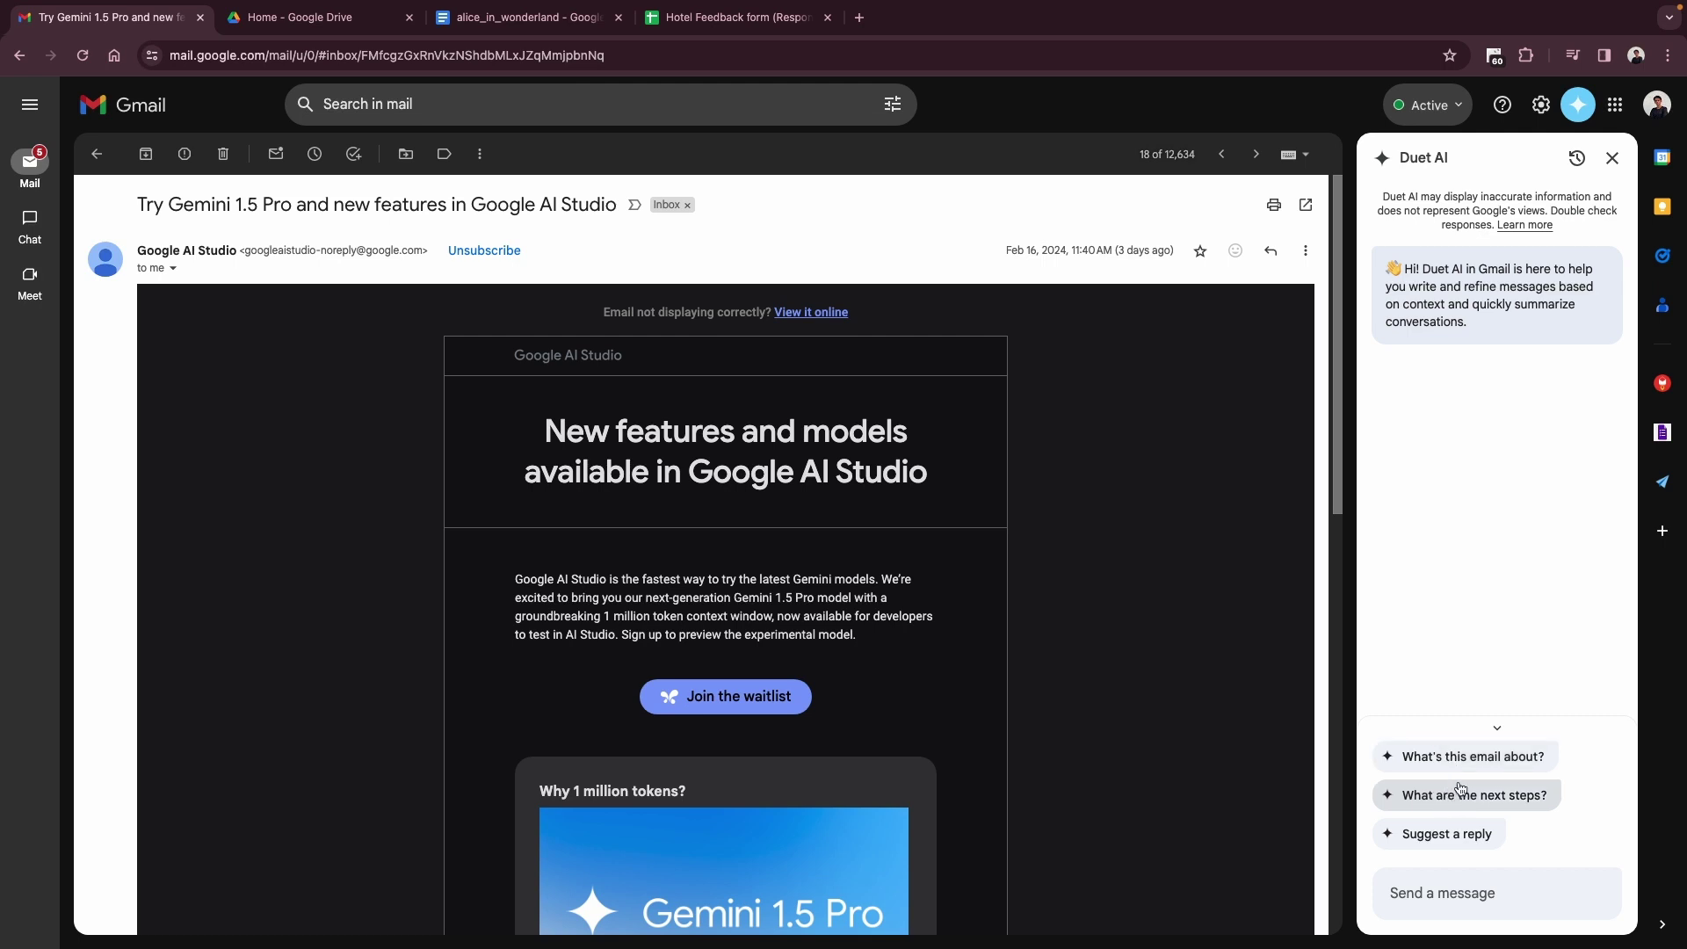
click(1454, 883)
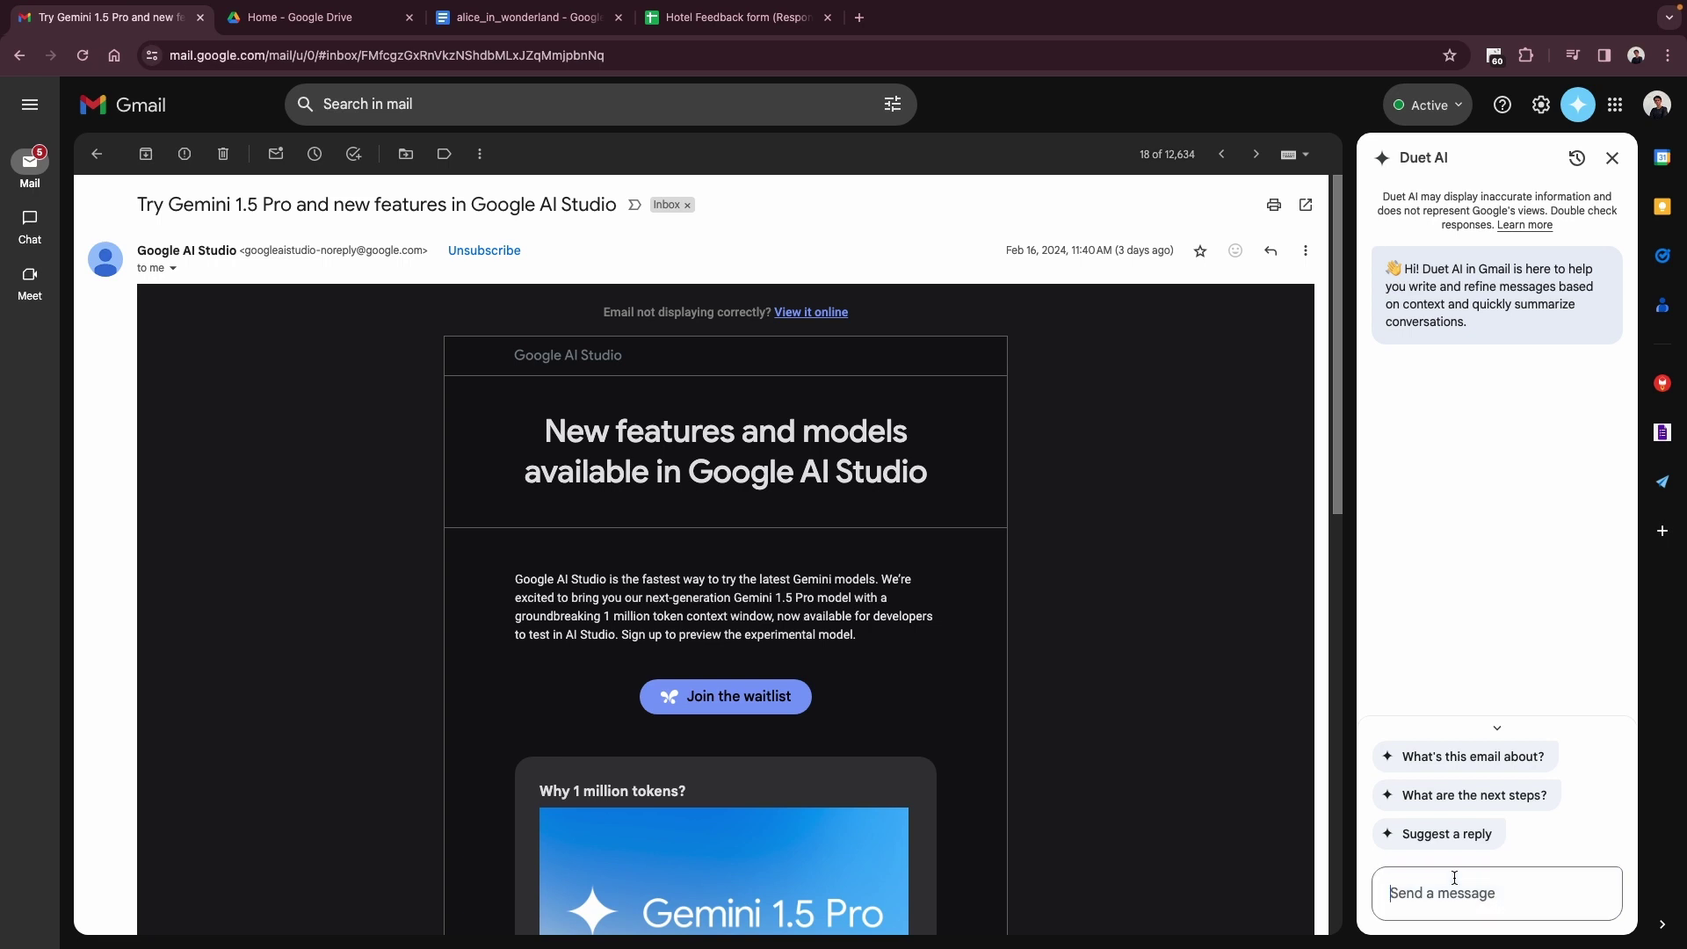
text(What )
text(is this email )
text(about ?)
key(Return)
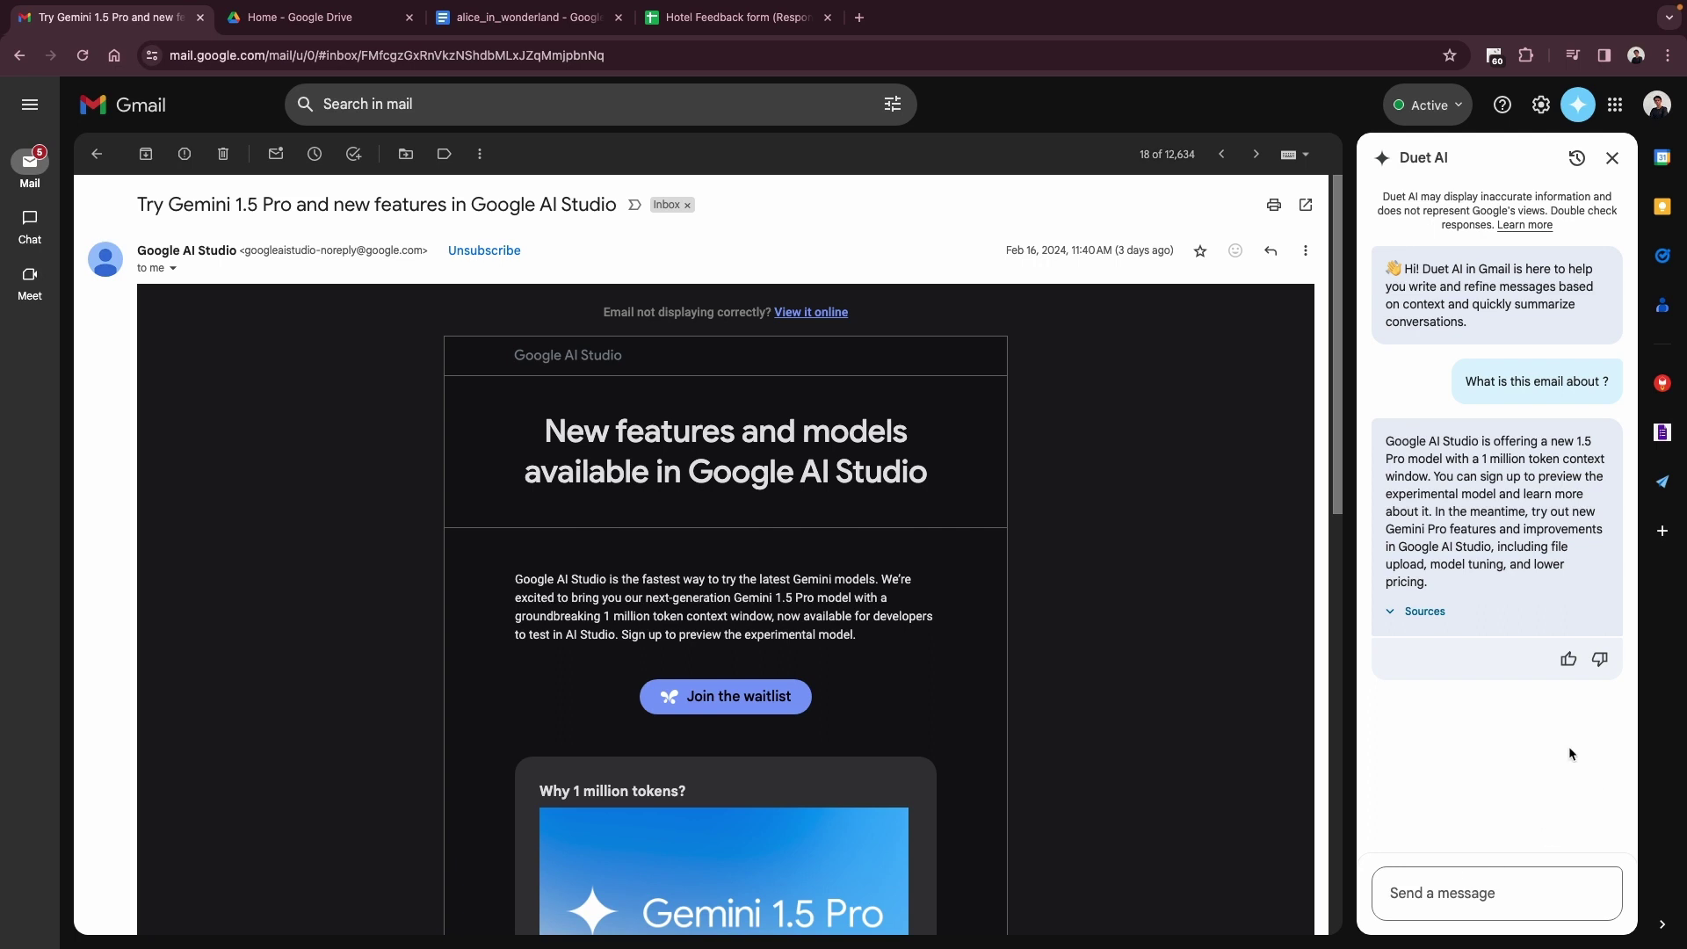
- Show the sources behind Duet AI's summary of the email
click(1422, 613)
scroll(1495, 395, up, 3)
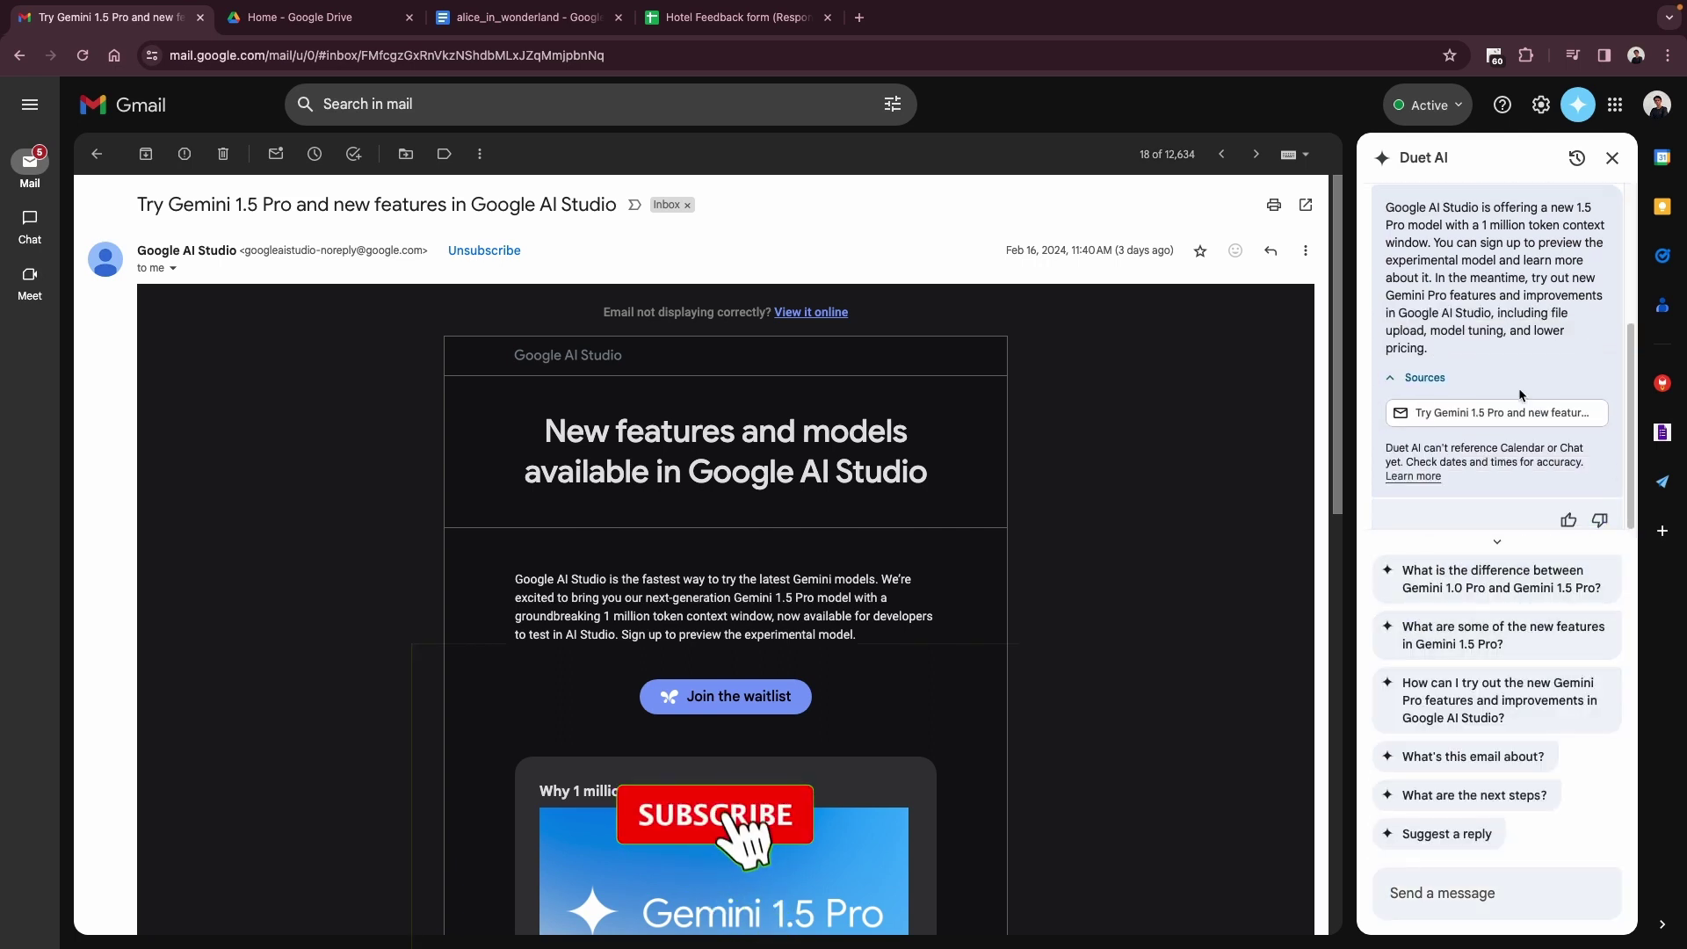
scroll(1486, 379, down, 2)
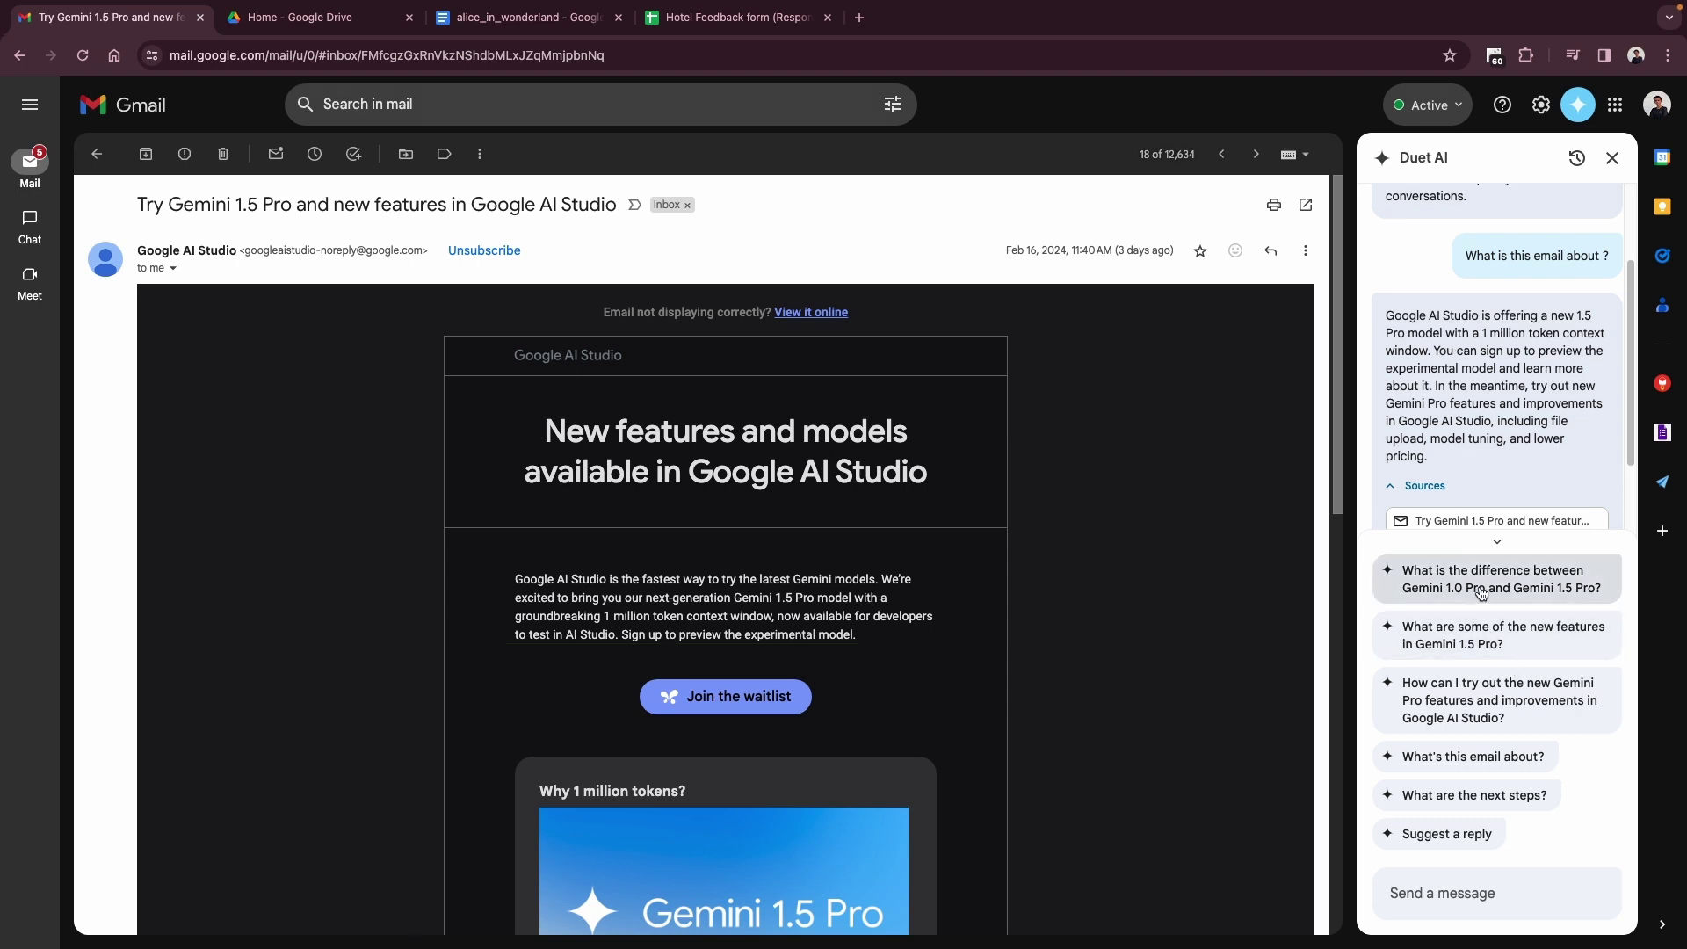
scroll(1426, 606, down, 2)
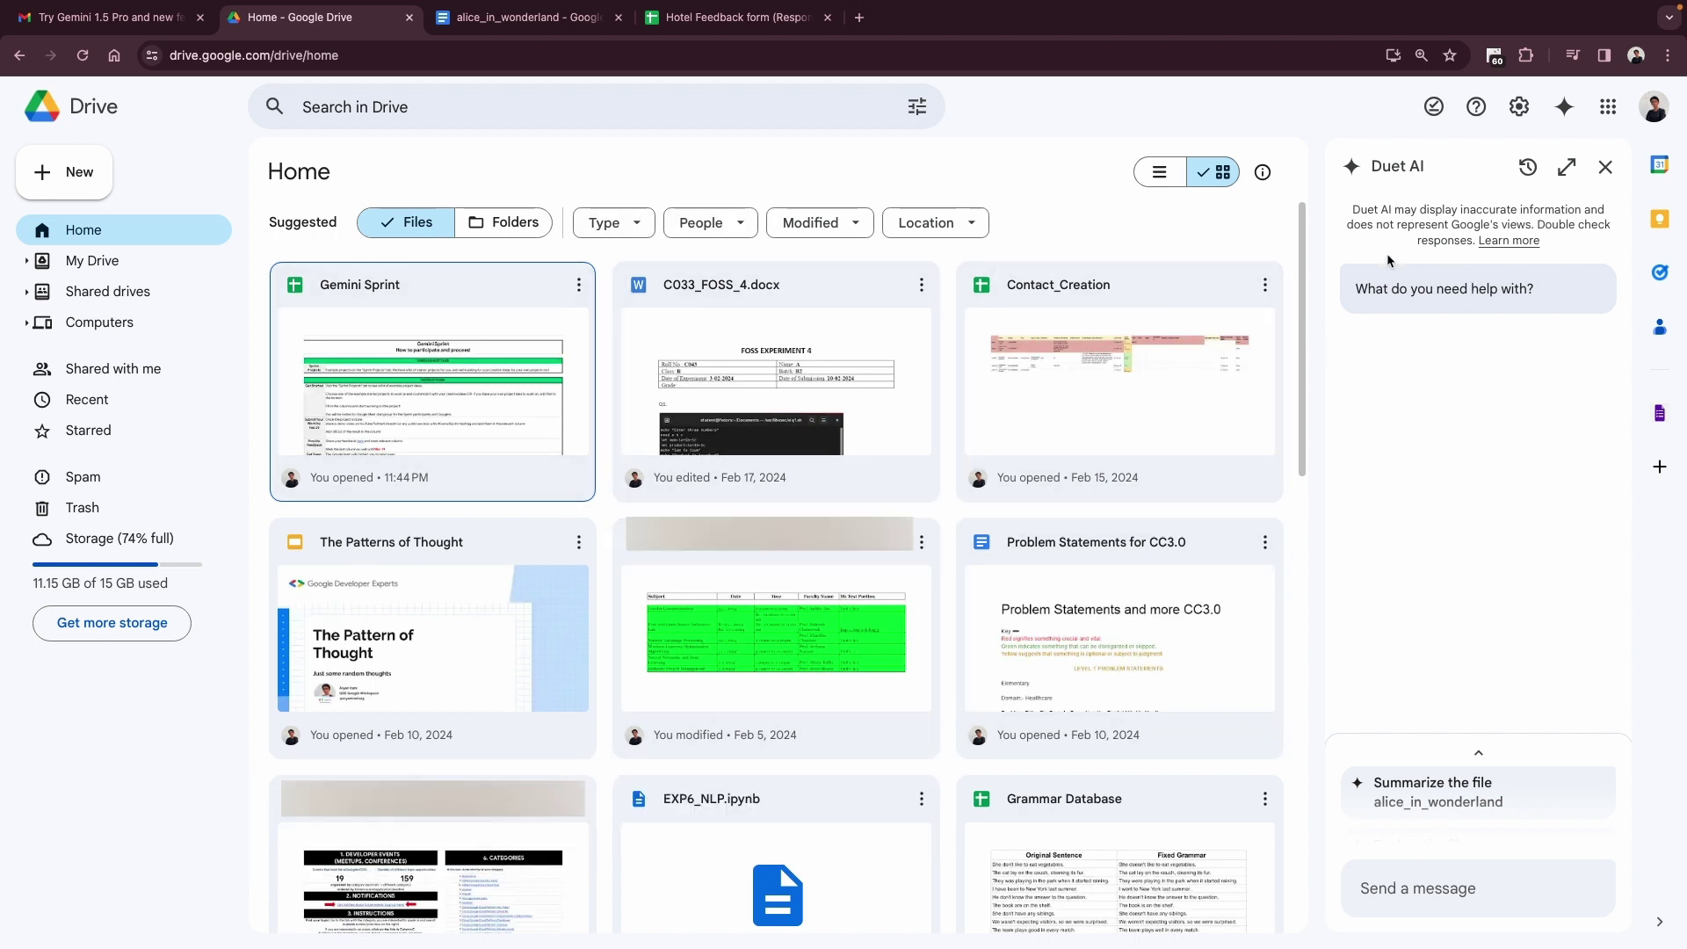
- Ask Drive's Duet AI 'What is the C033_FoSS Document about?' for a FOSS summary
drag(1355, 289, 1569, 291)
click(1570, 292)
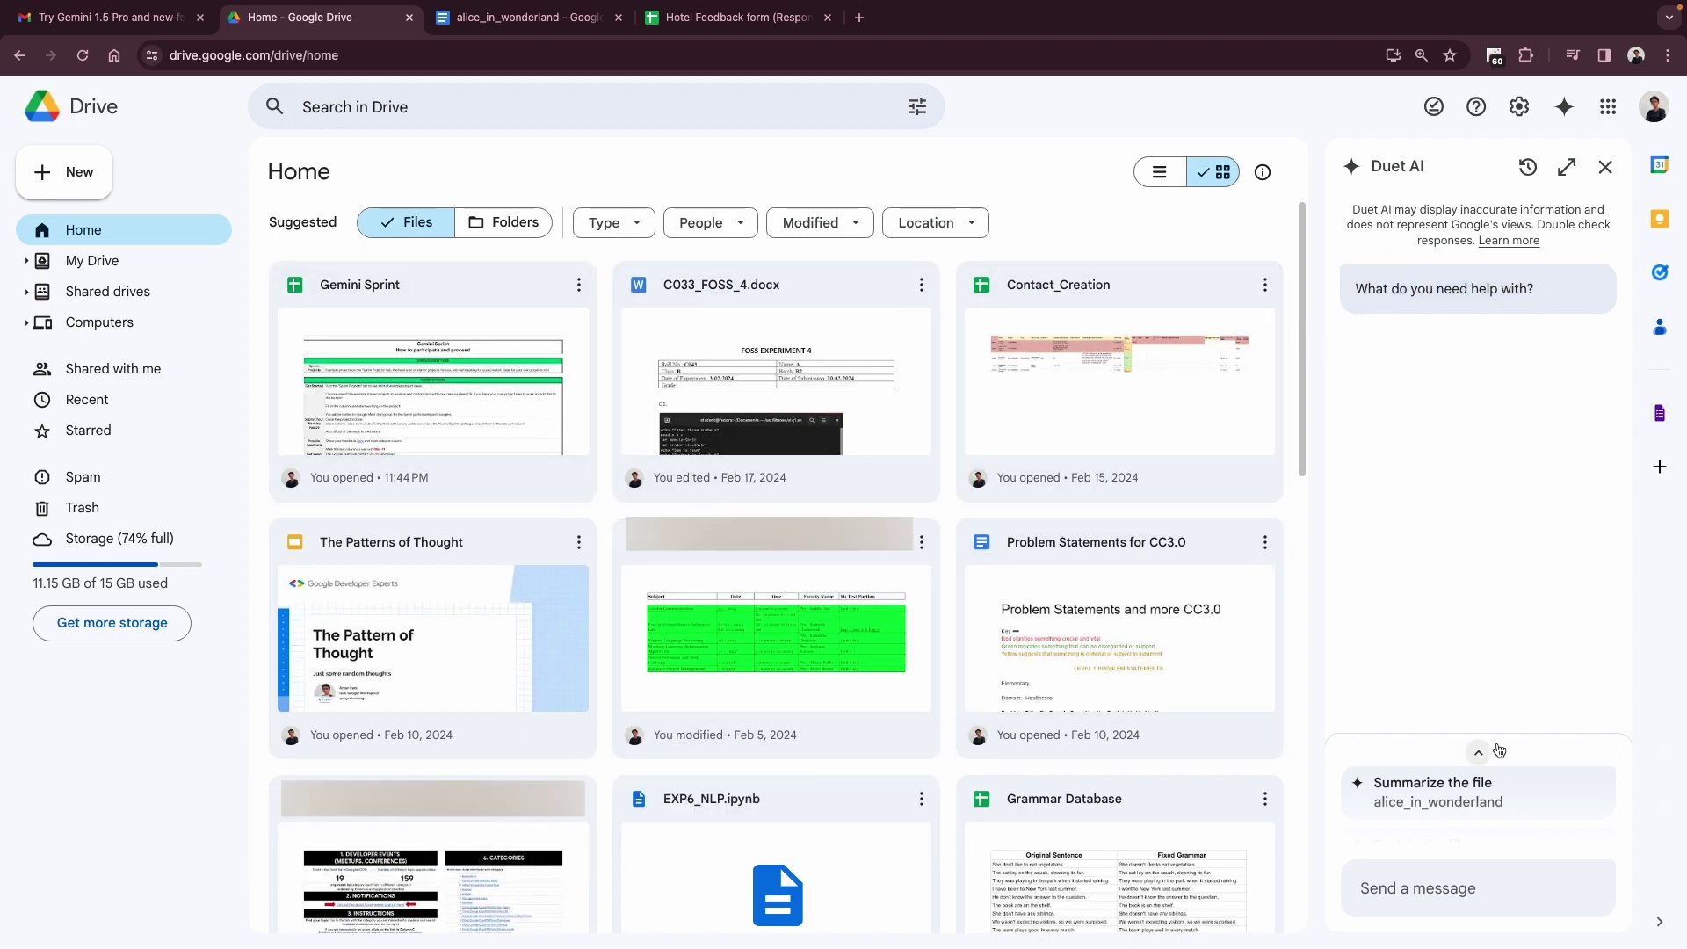
click(1416, 896)
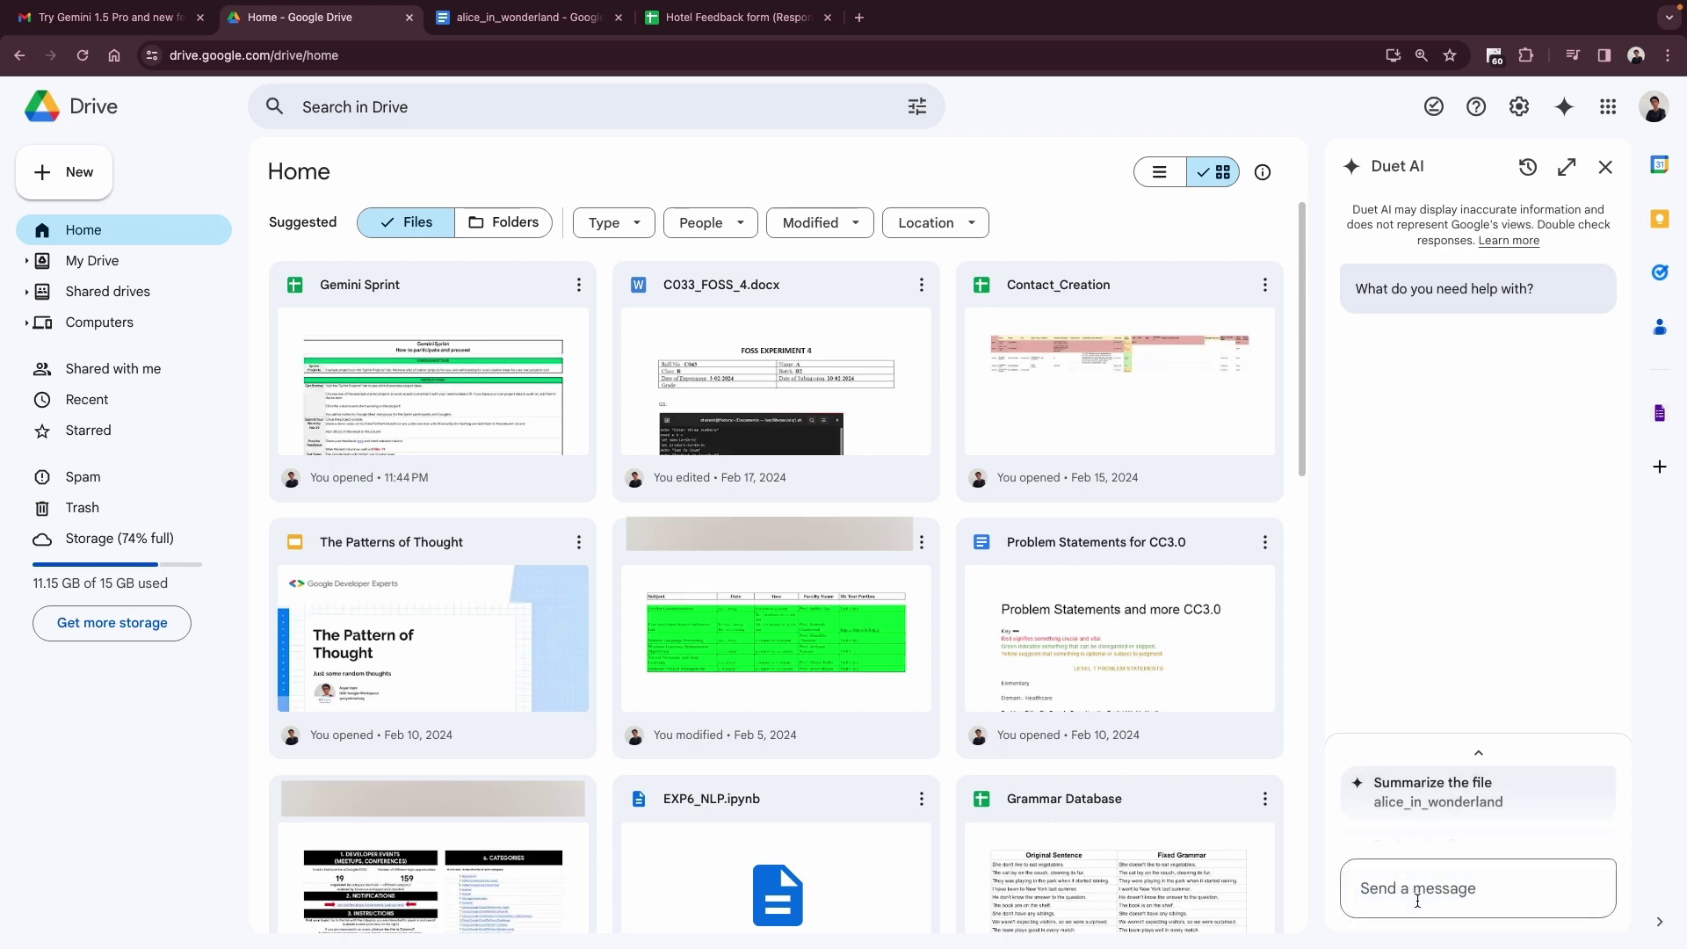
text(What is the )
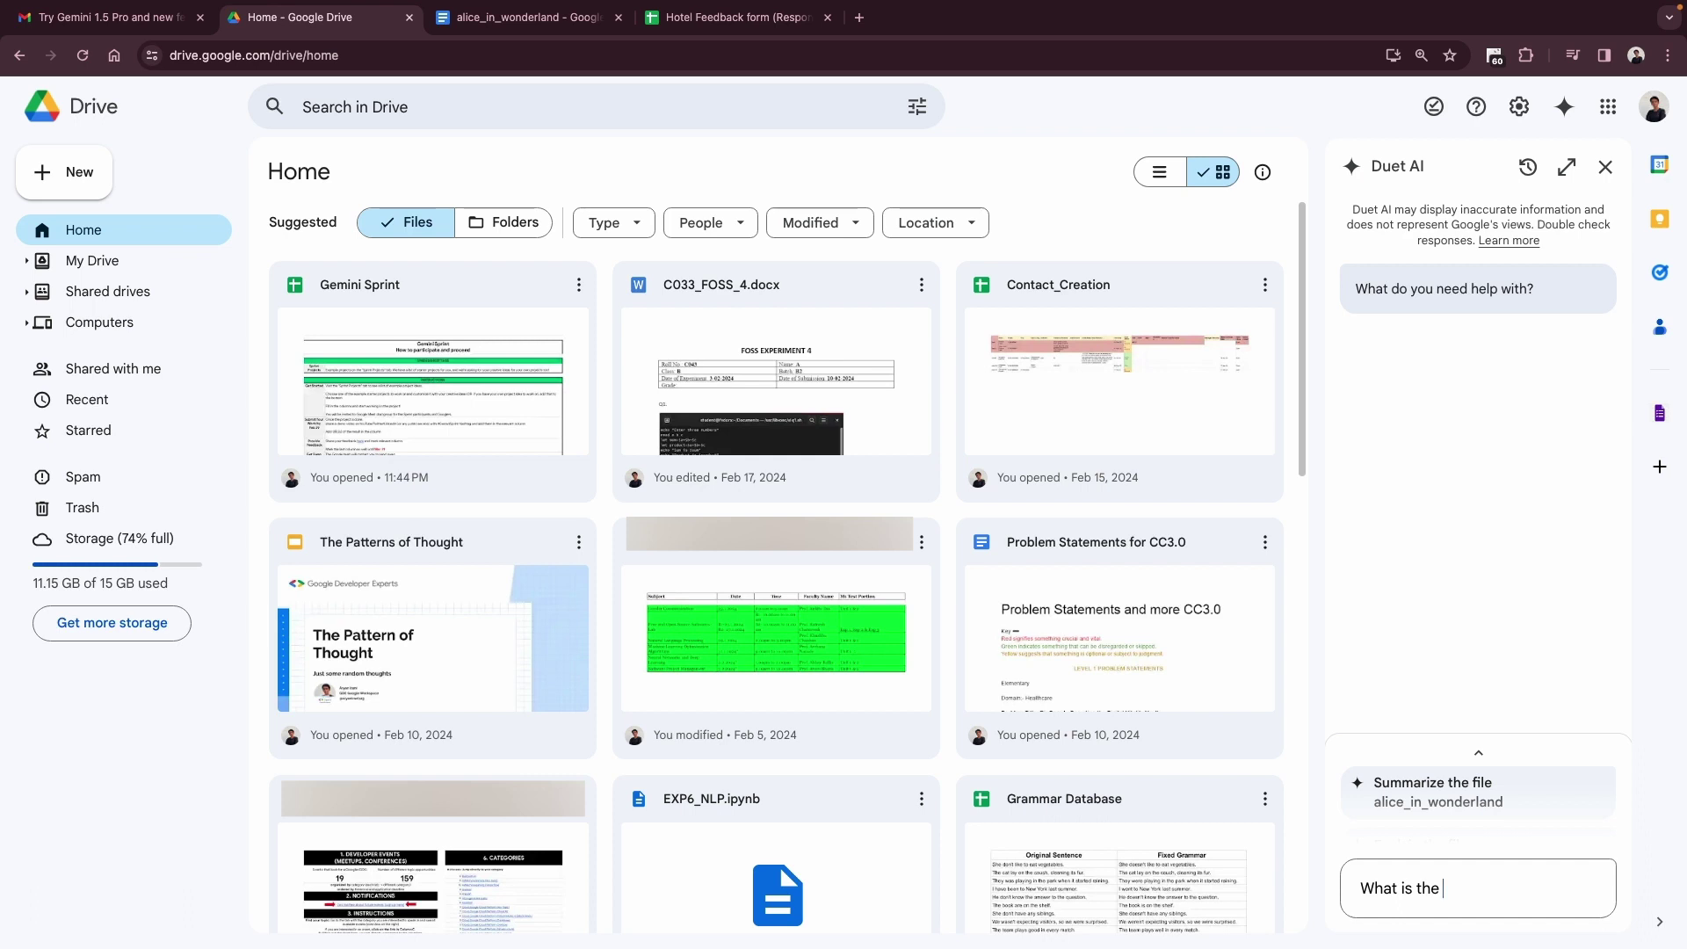
text(C)
text(O33)
text(_FoS)
text(S)
text( Docume)
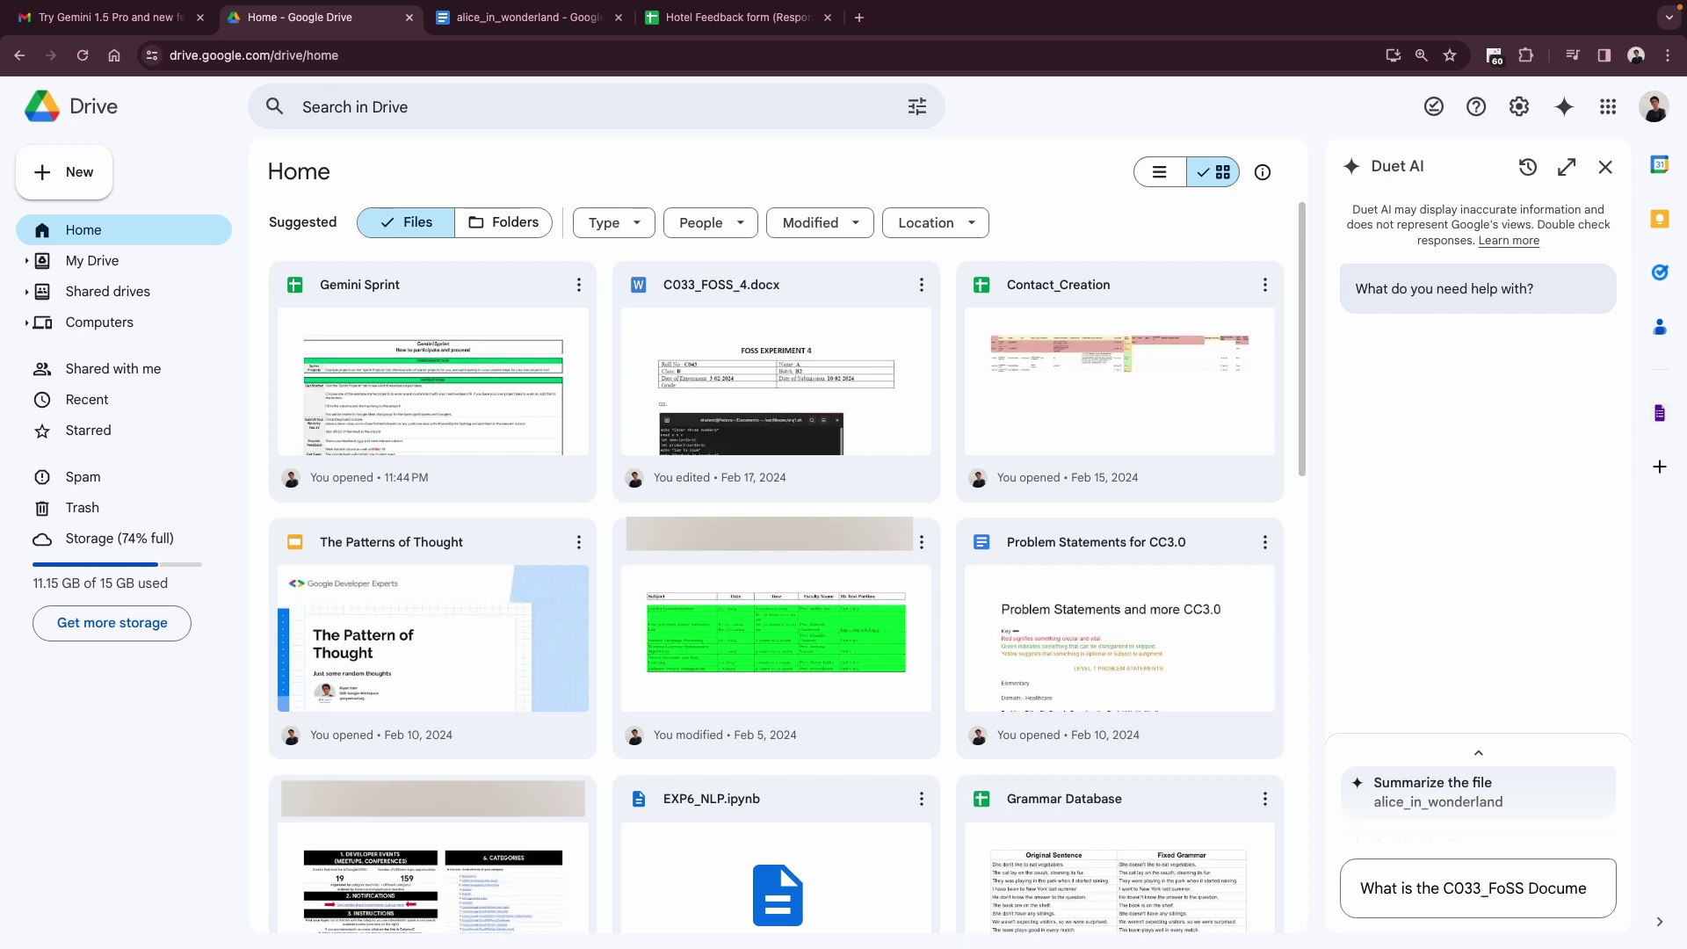
text(nt about ?)
key(Return)
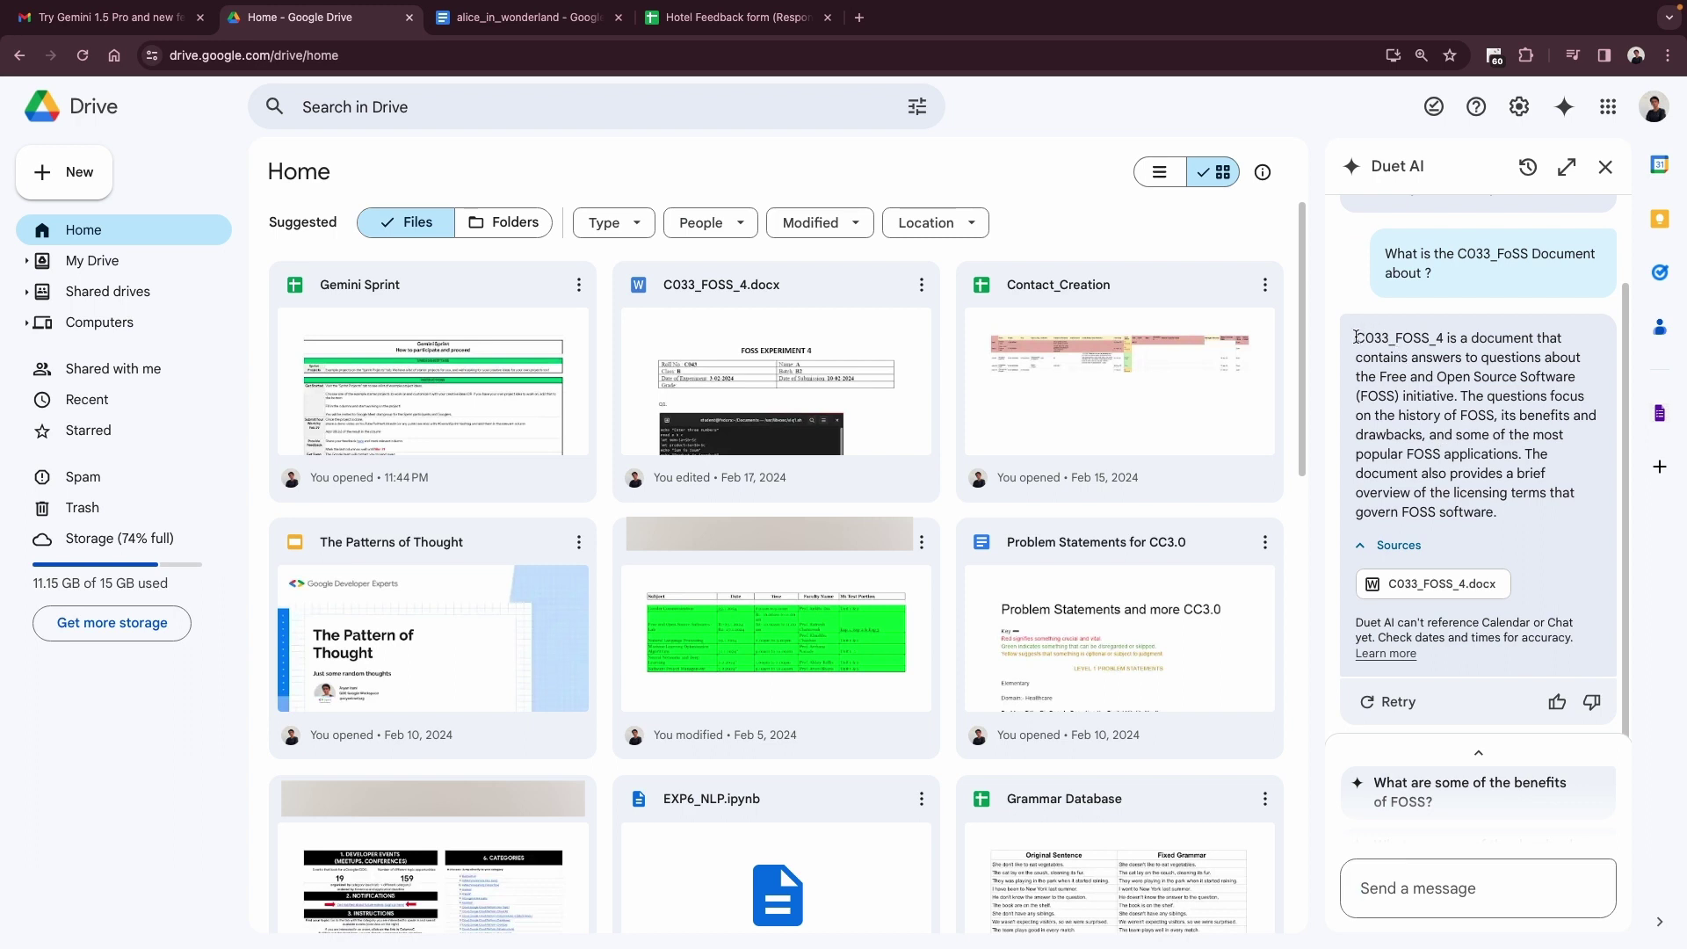
- Ask Duet AI 'What are some of the benefits of FOSS?' using the suggested follow-up
drag(1412, 359, 1576, 379)
click(1561, 374)
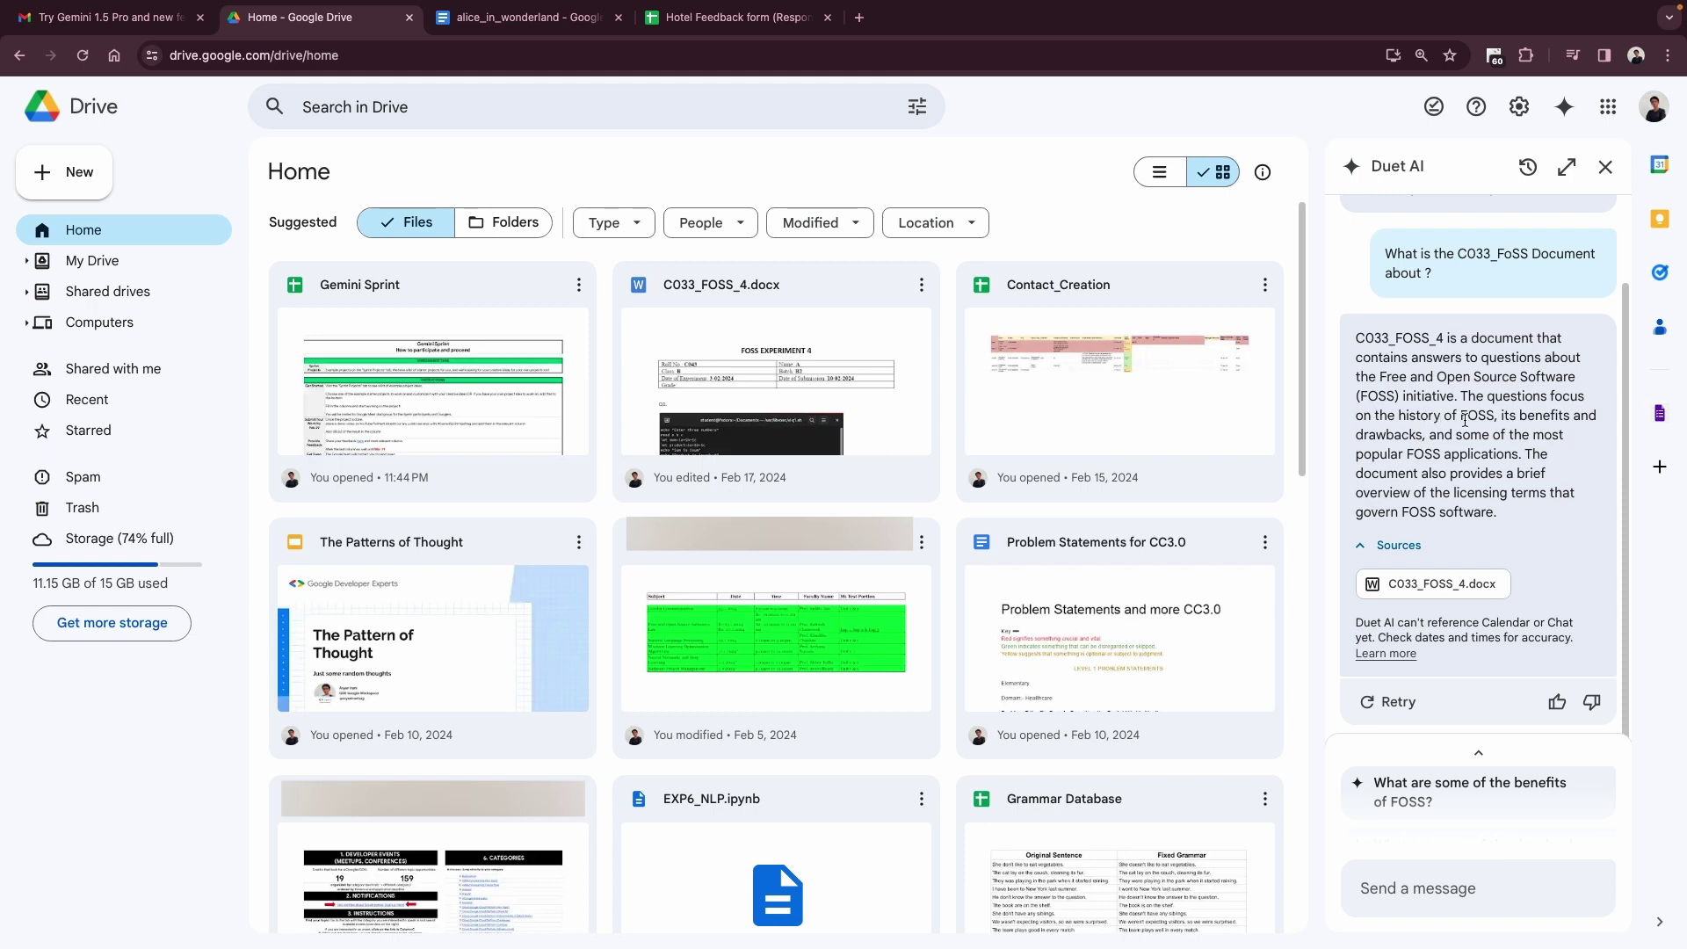
click(1478, 754)
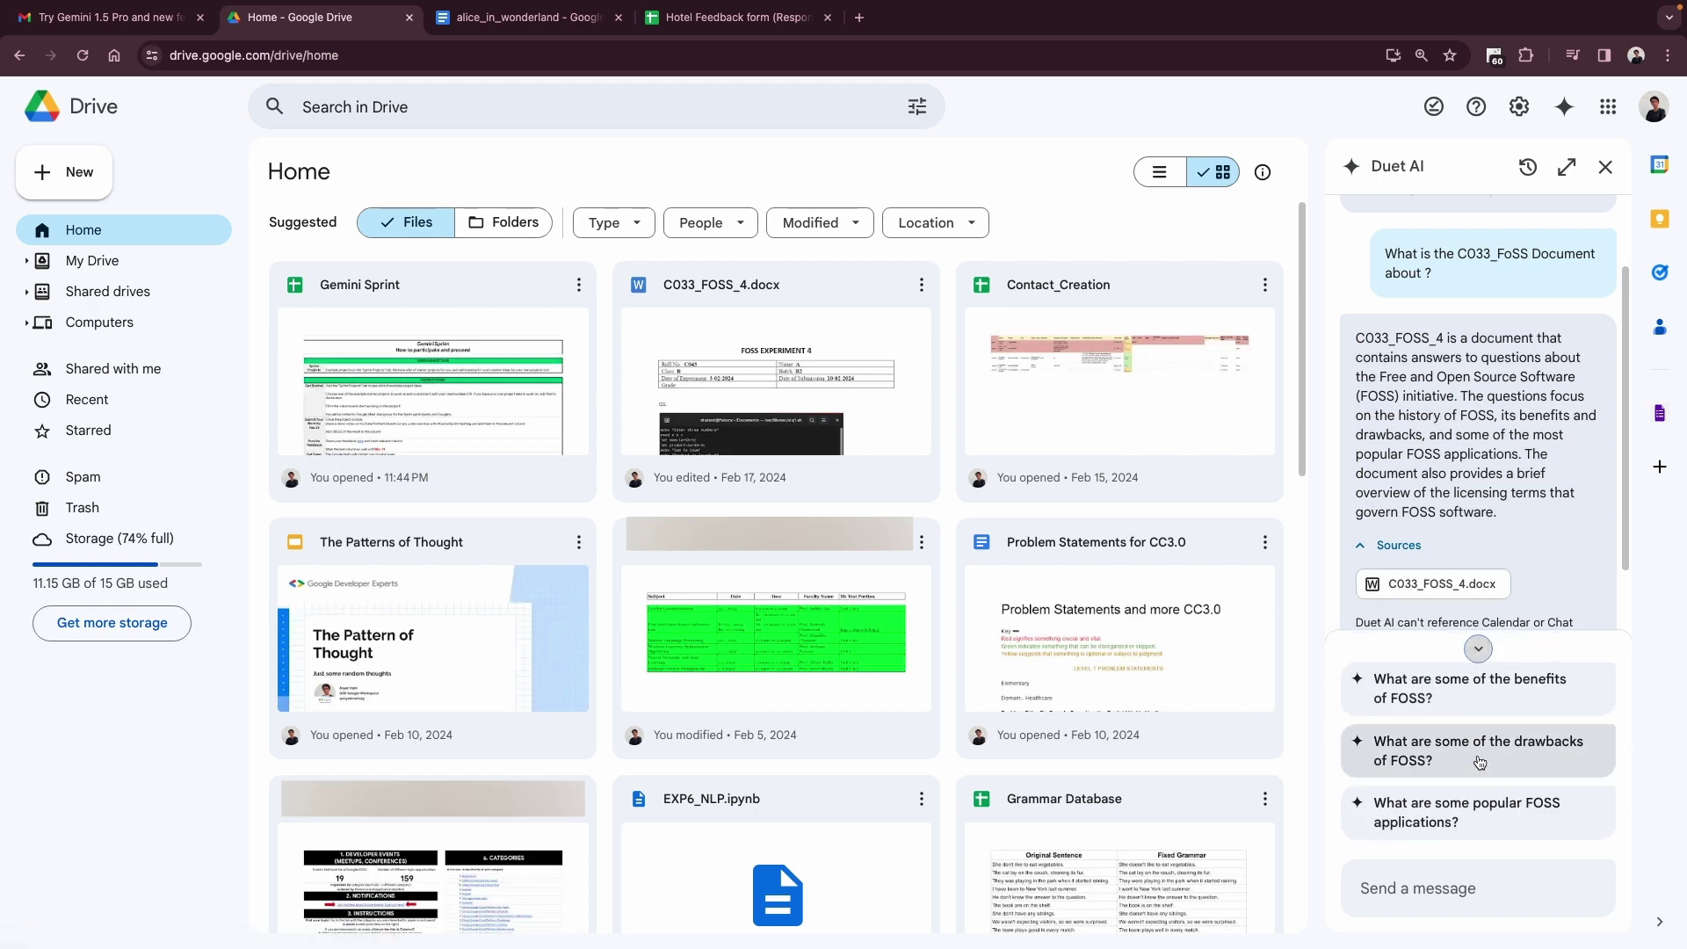
click(1430, 679)
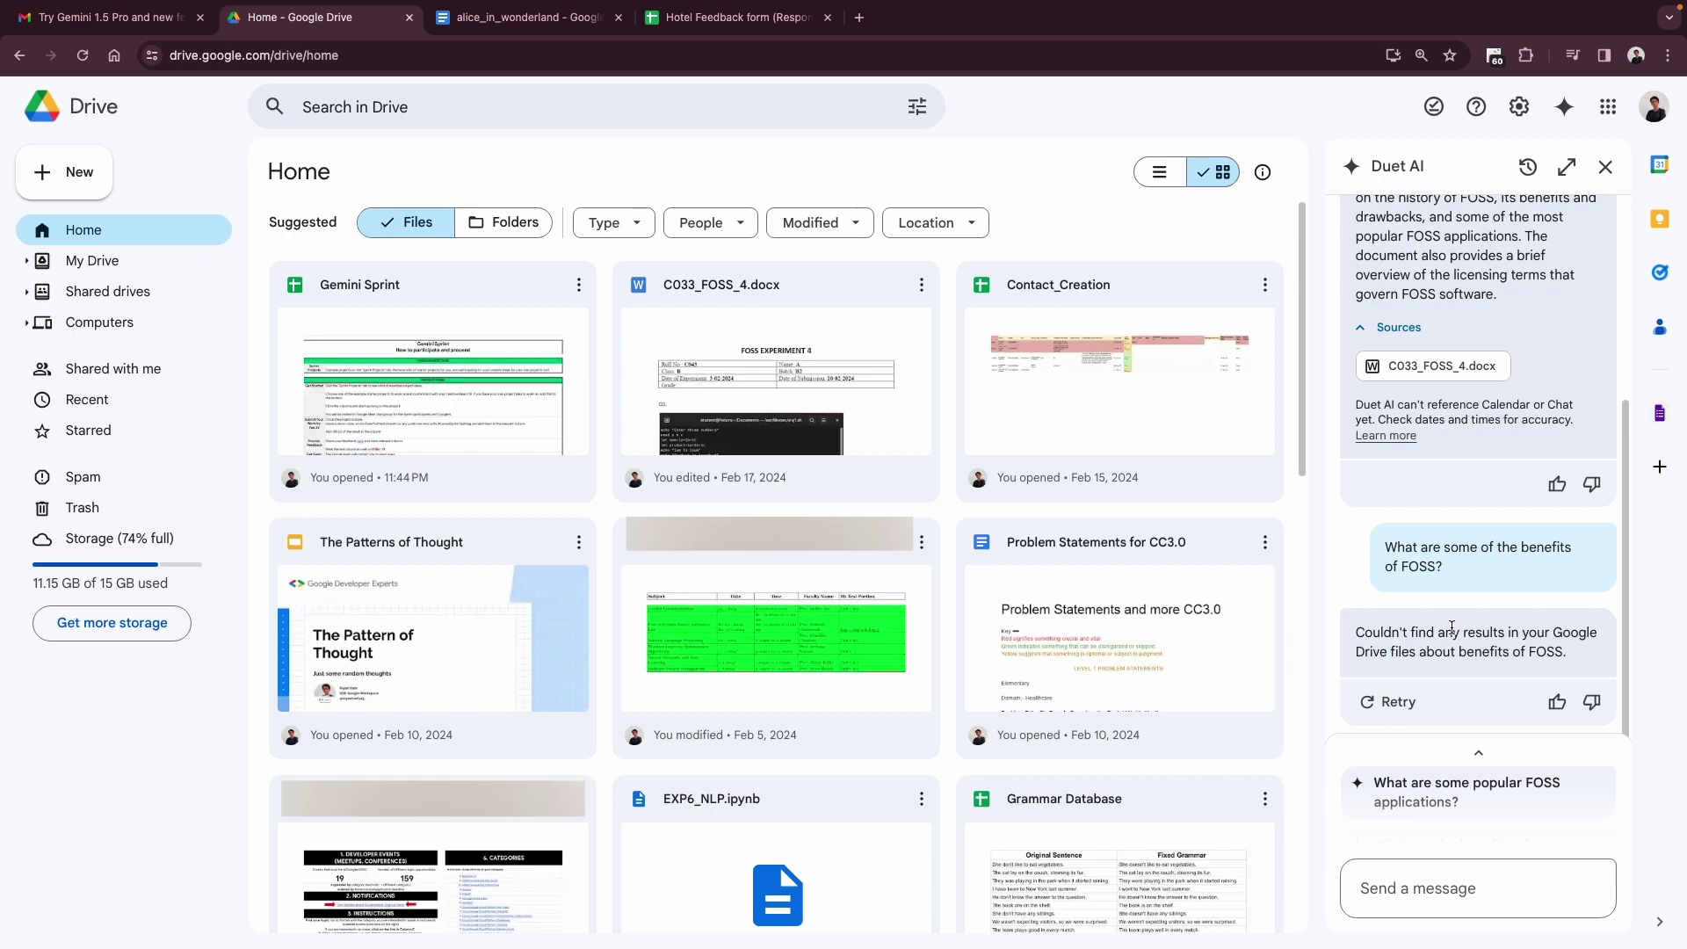
scroll(1466, 439, up, 1)
scroll(1466, 439, up, 5)
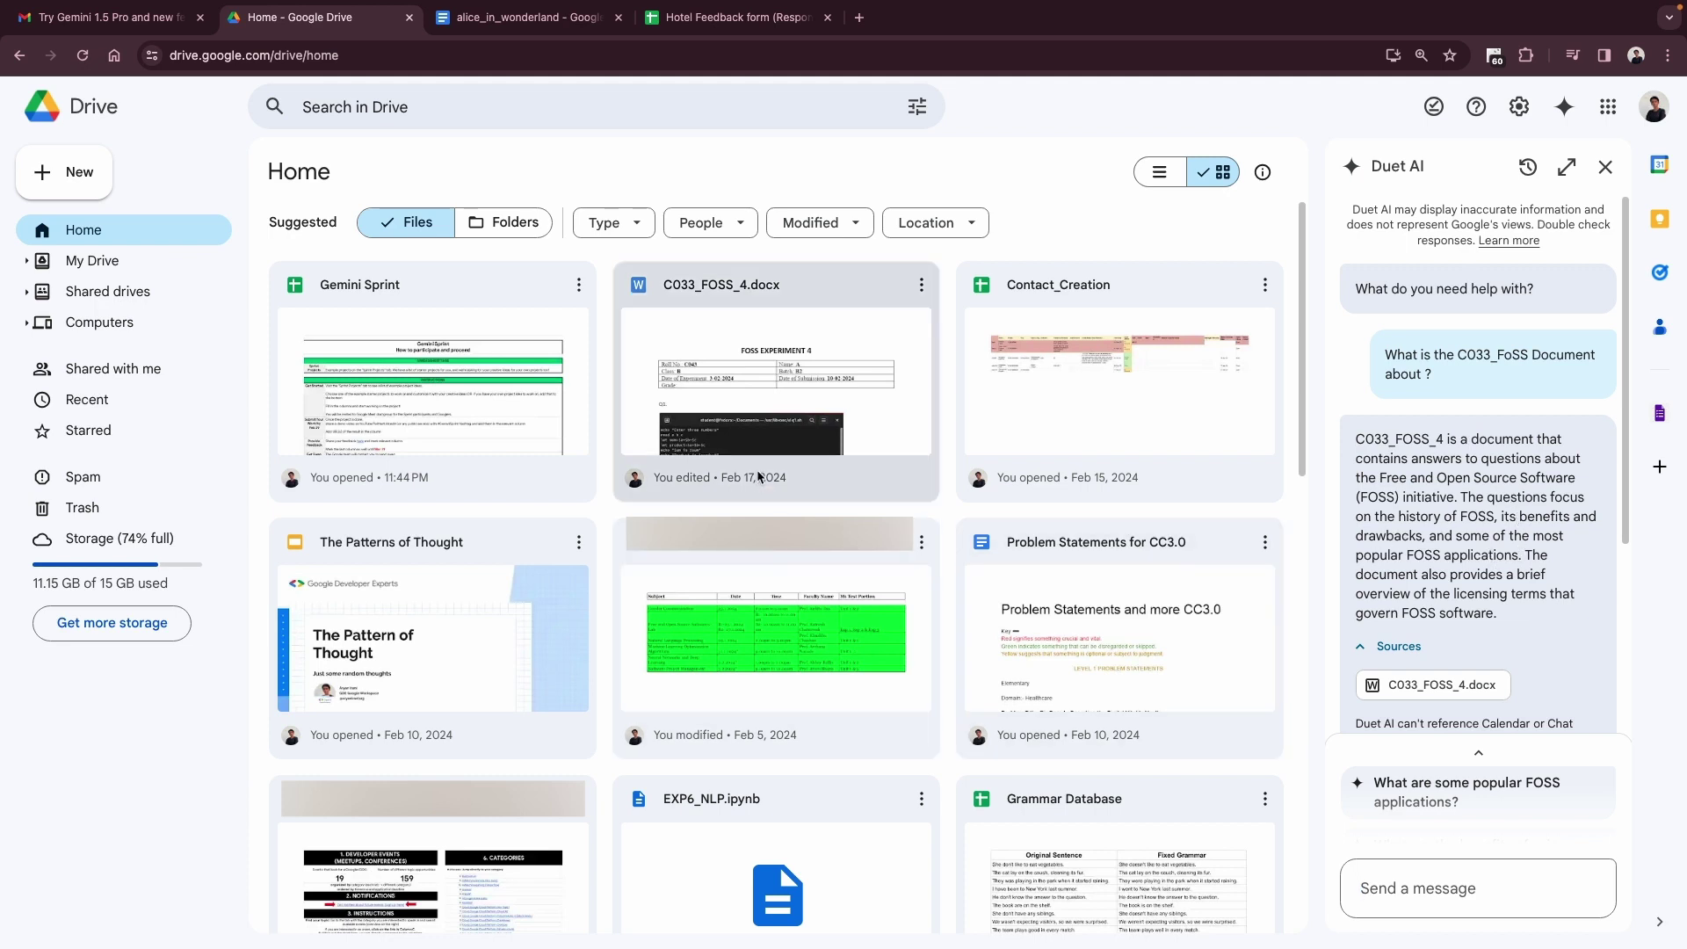
- Switch to the alice_in_wonderland document in Google Docs
drag(1385, 362, 1441, 369)
click(1423, 422)
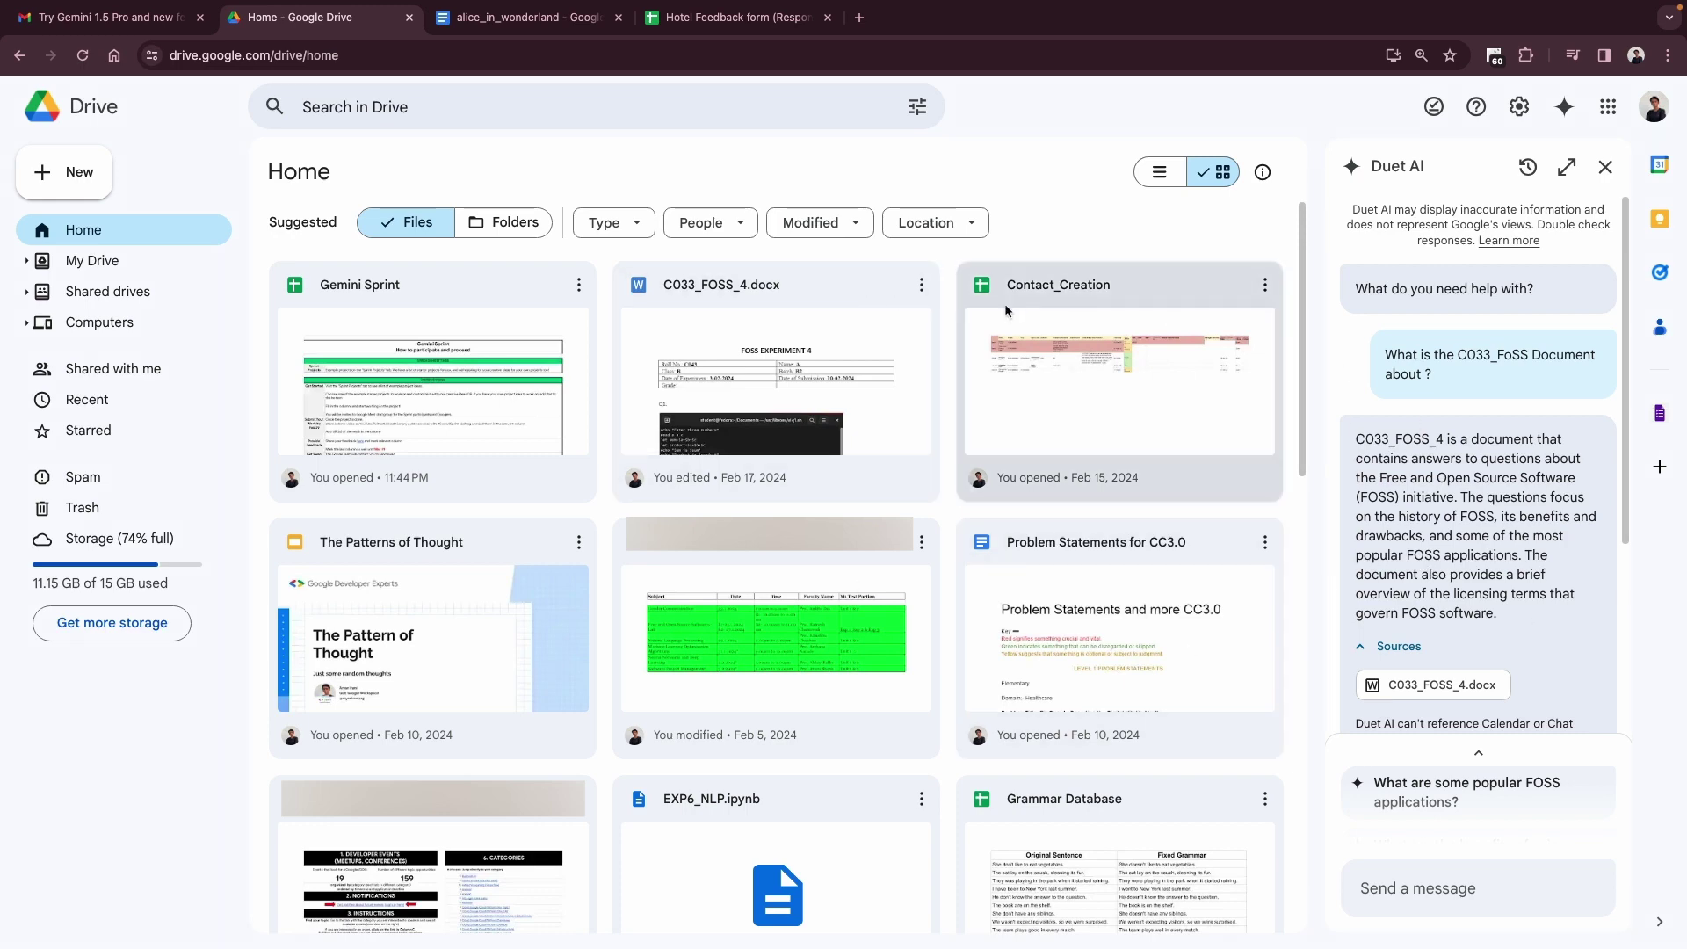
key(ctrl+Tab)
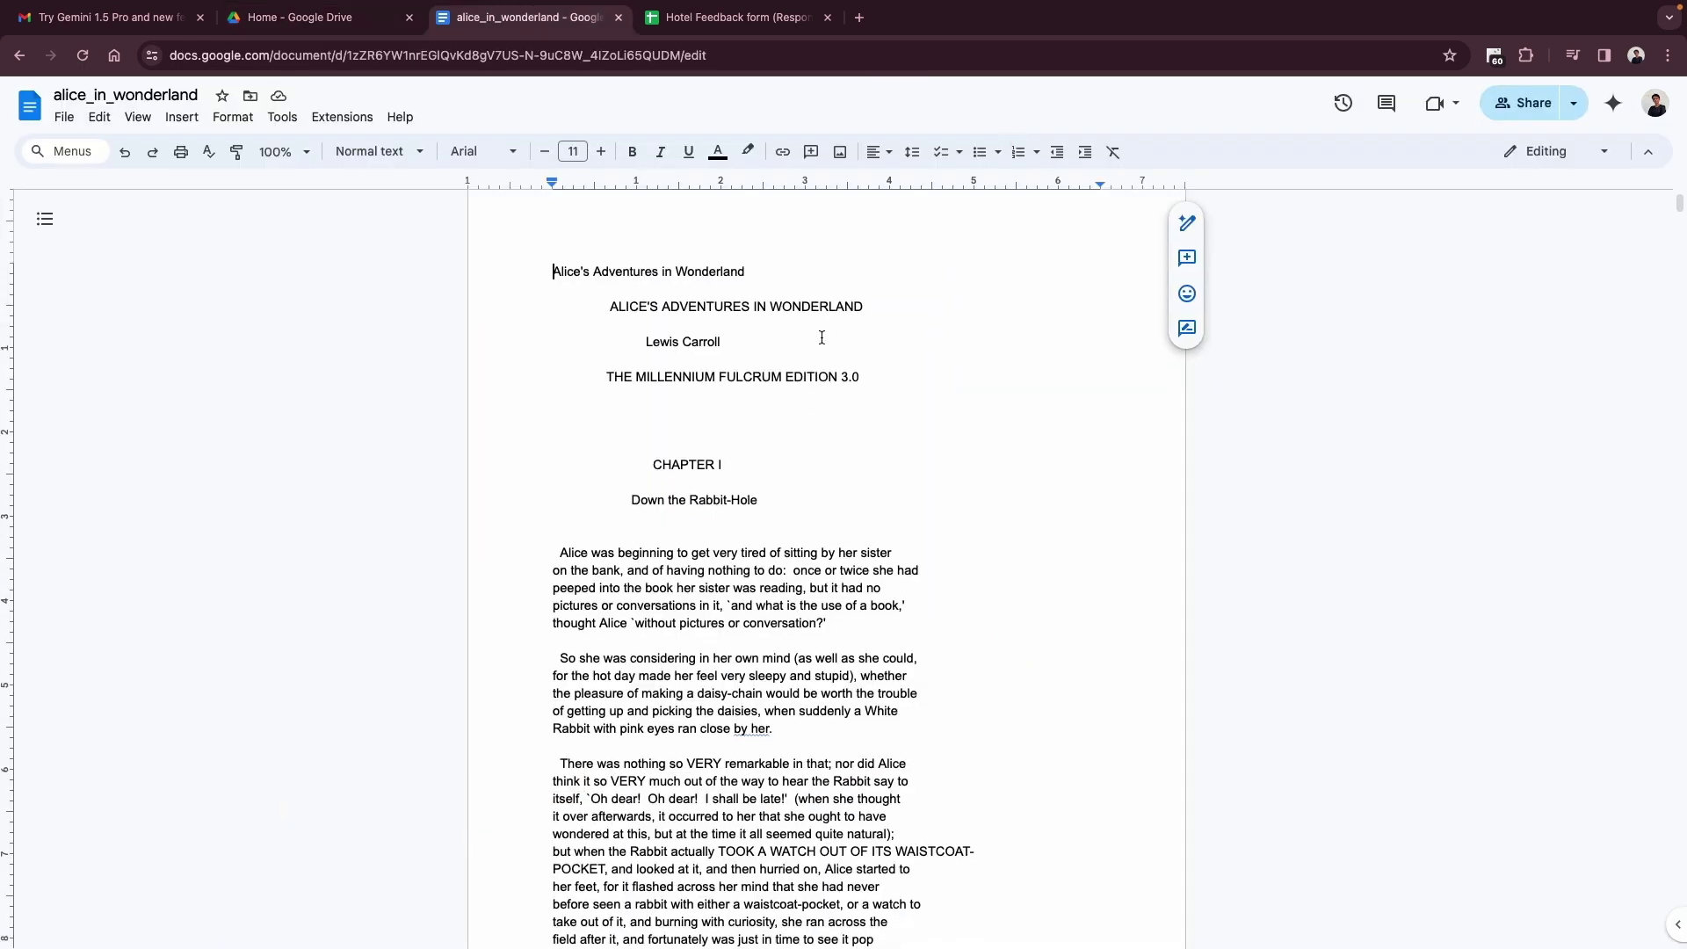
scroll(775, 348, down, 5)
scroll(817, 369, down, 10)
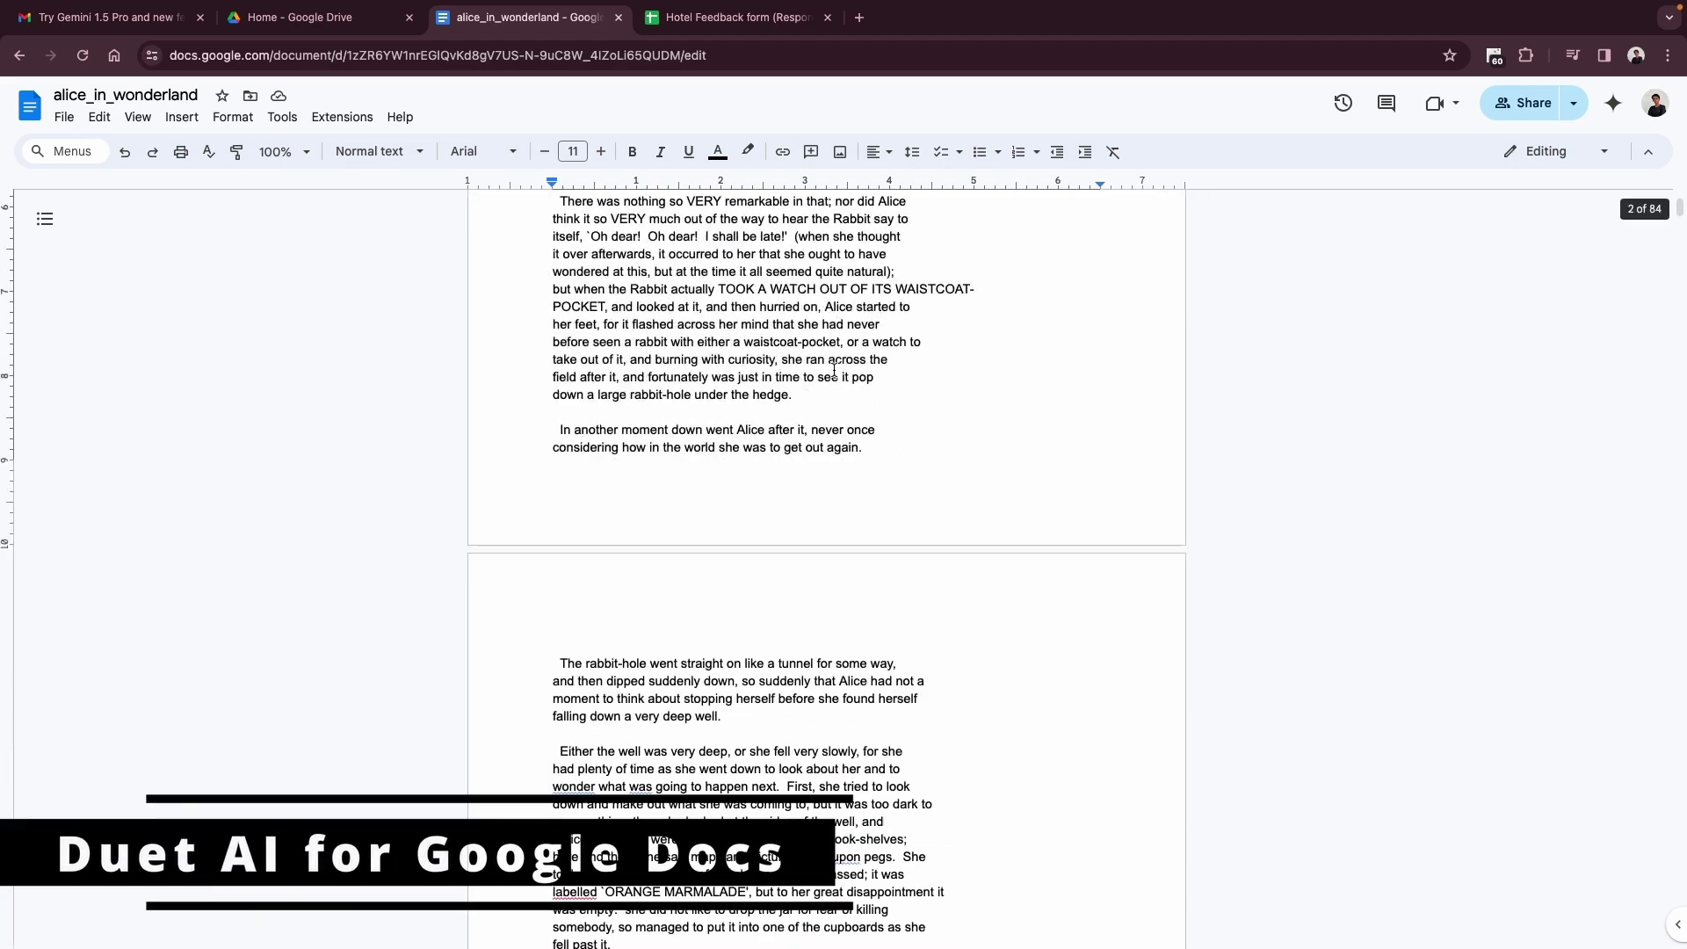
scroll(834, 376, down, 10)
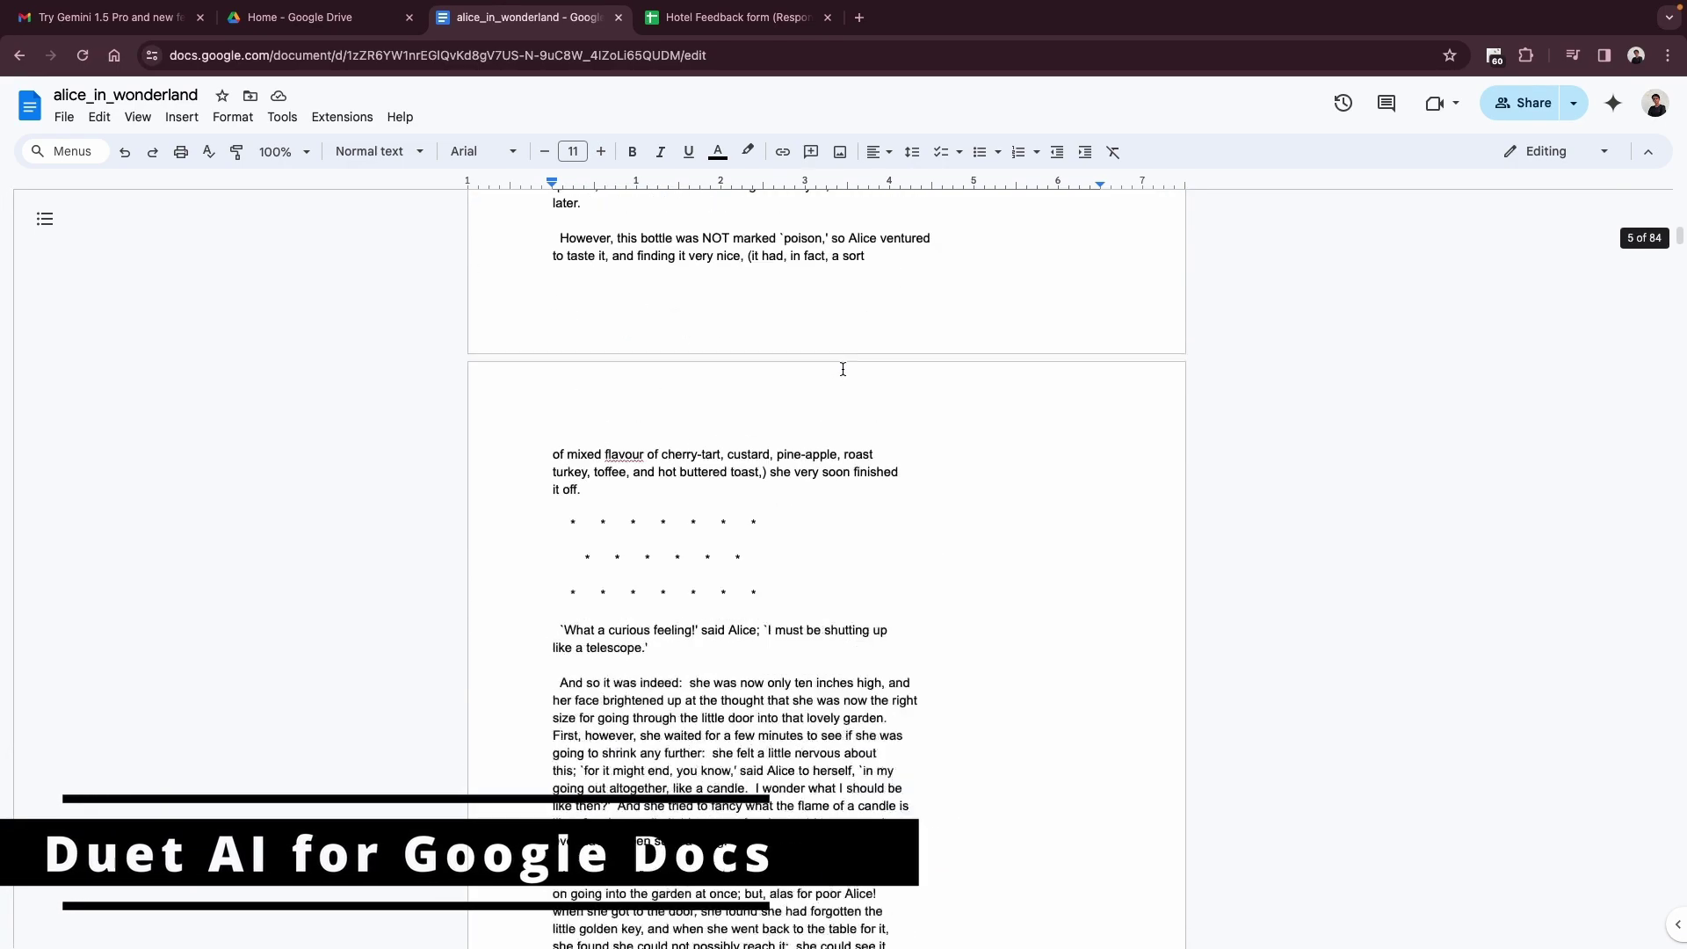
scroll(845, 374, up, 15)
scroll(844, 374, up, 5)
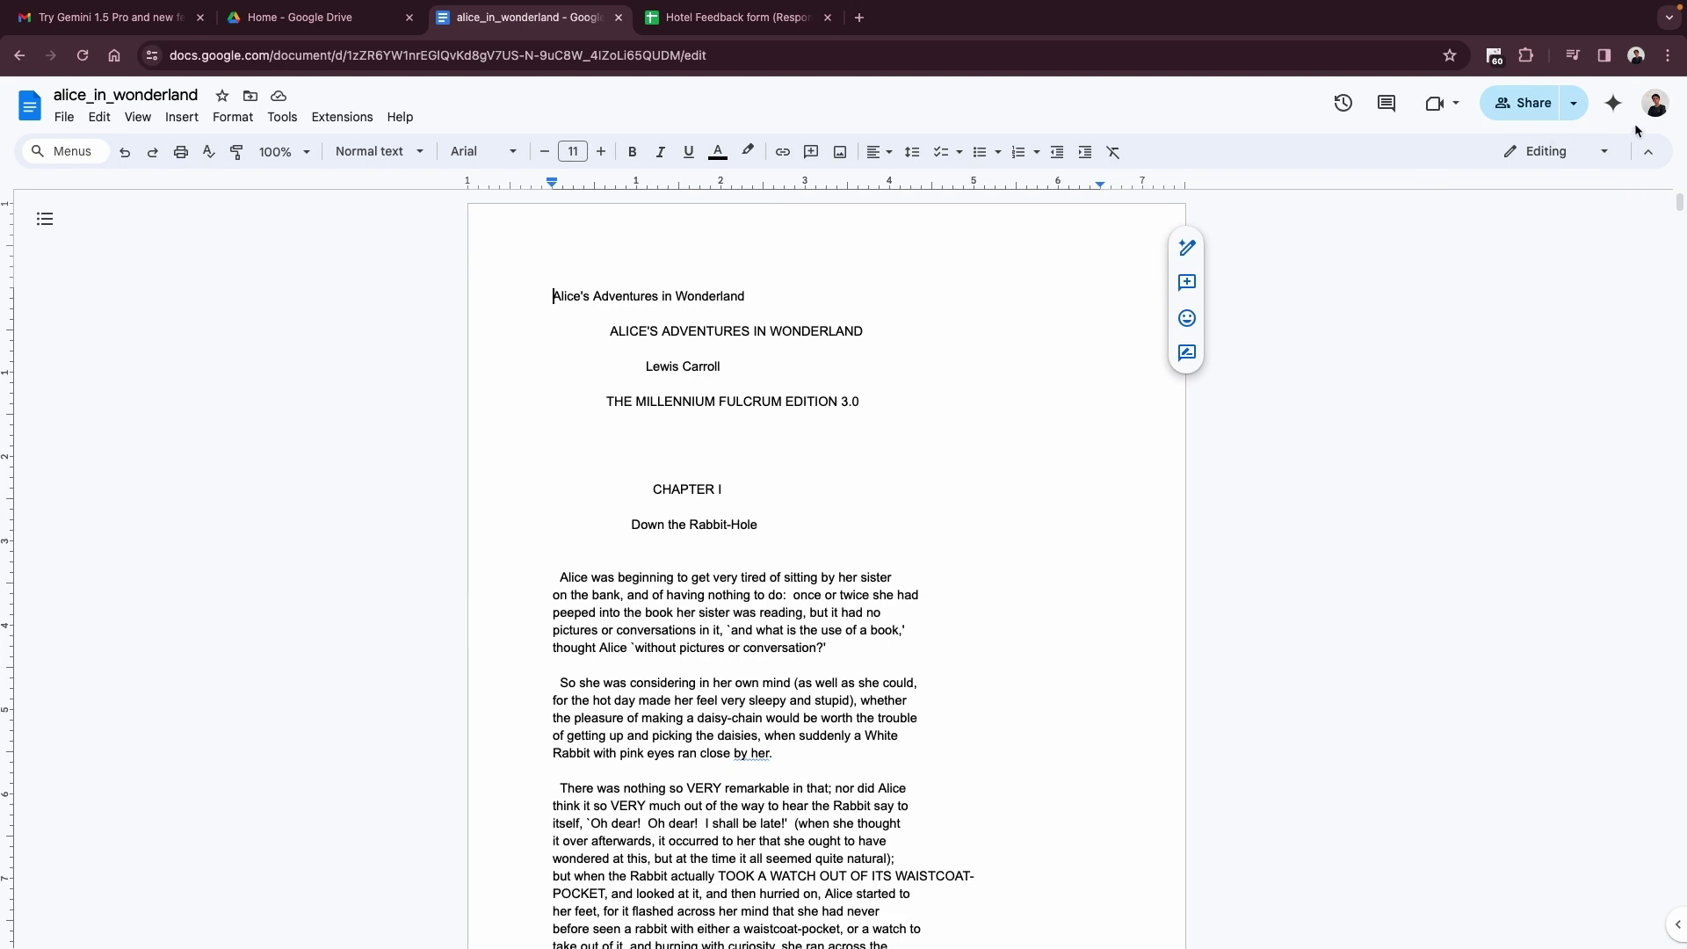
- Bring up Duet AI's summary of alice_in_wonderland with its sources shown
click(1614, 104)
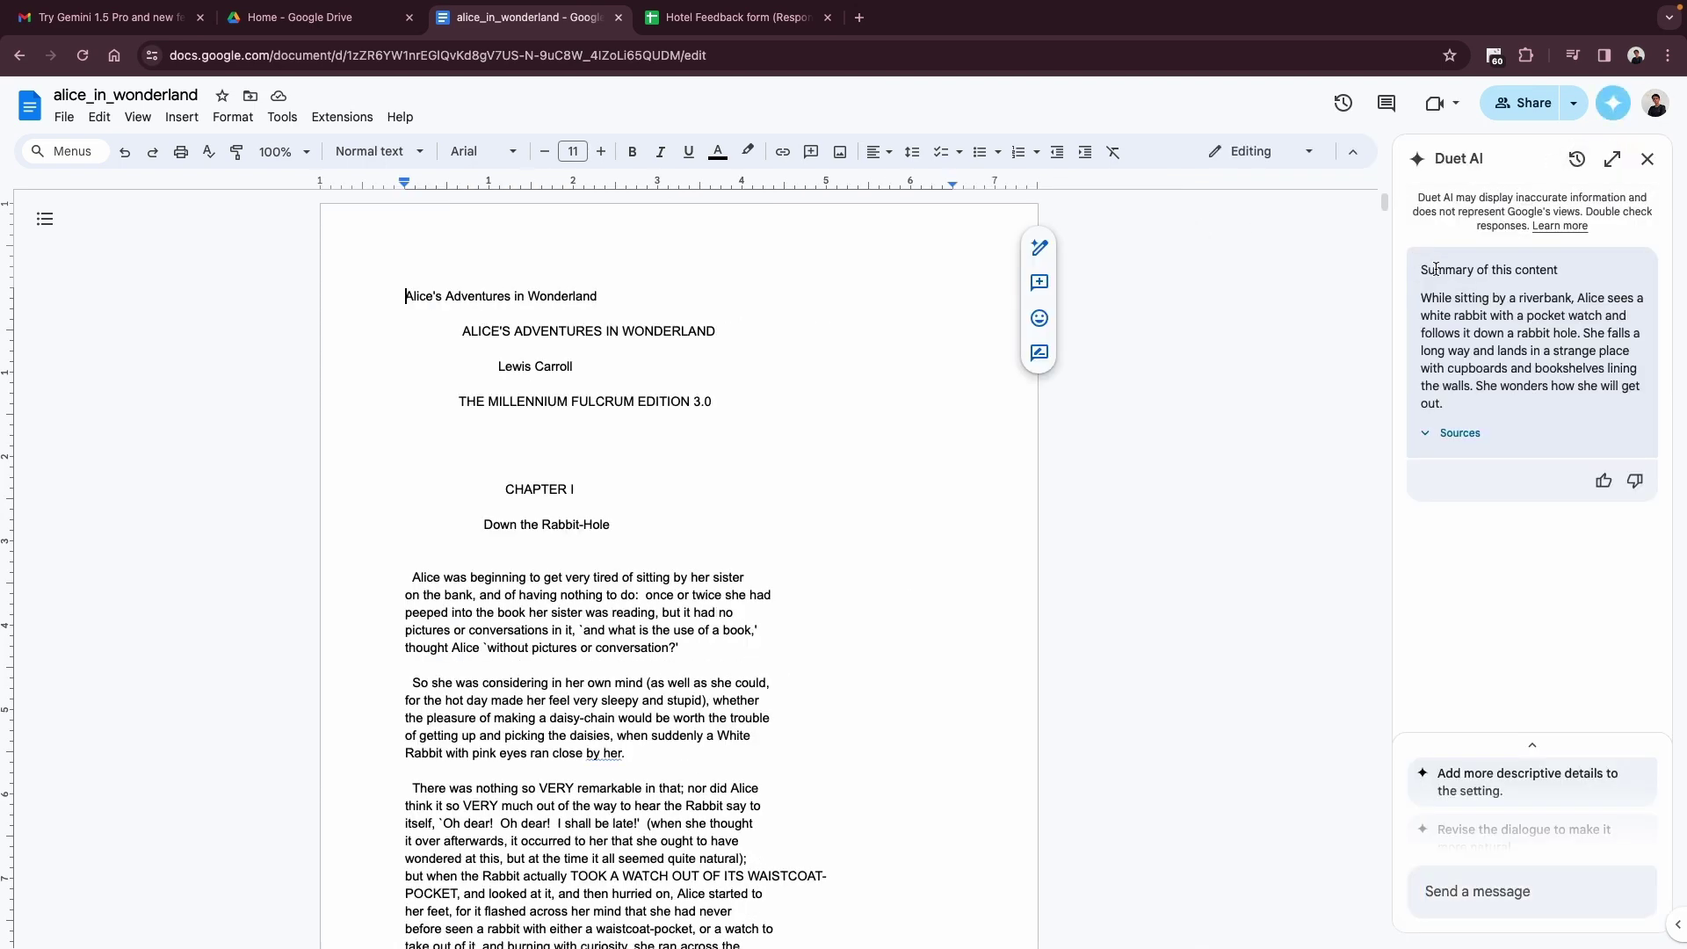
click(1449, 432)
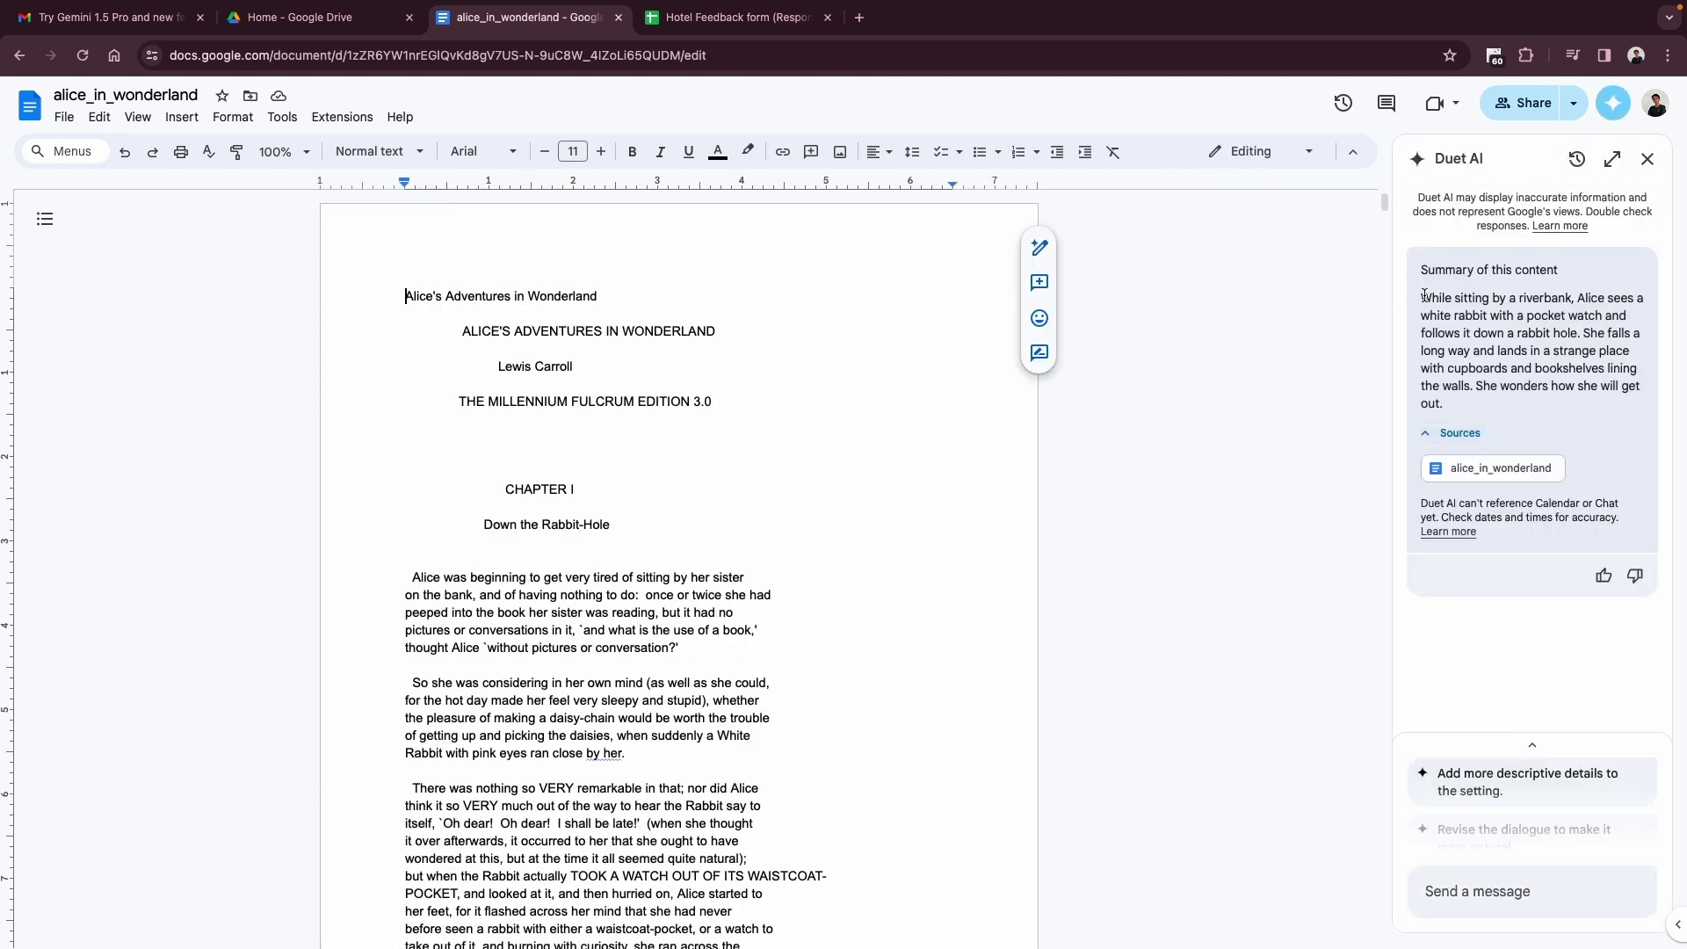
drag(1423, 295, 1539, 376)
- Ask 'What is the best part of this document?' and show the answer's sources
click(1508, 890)
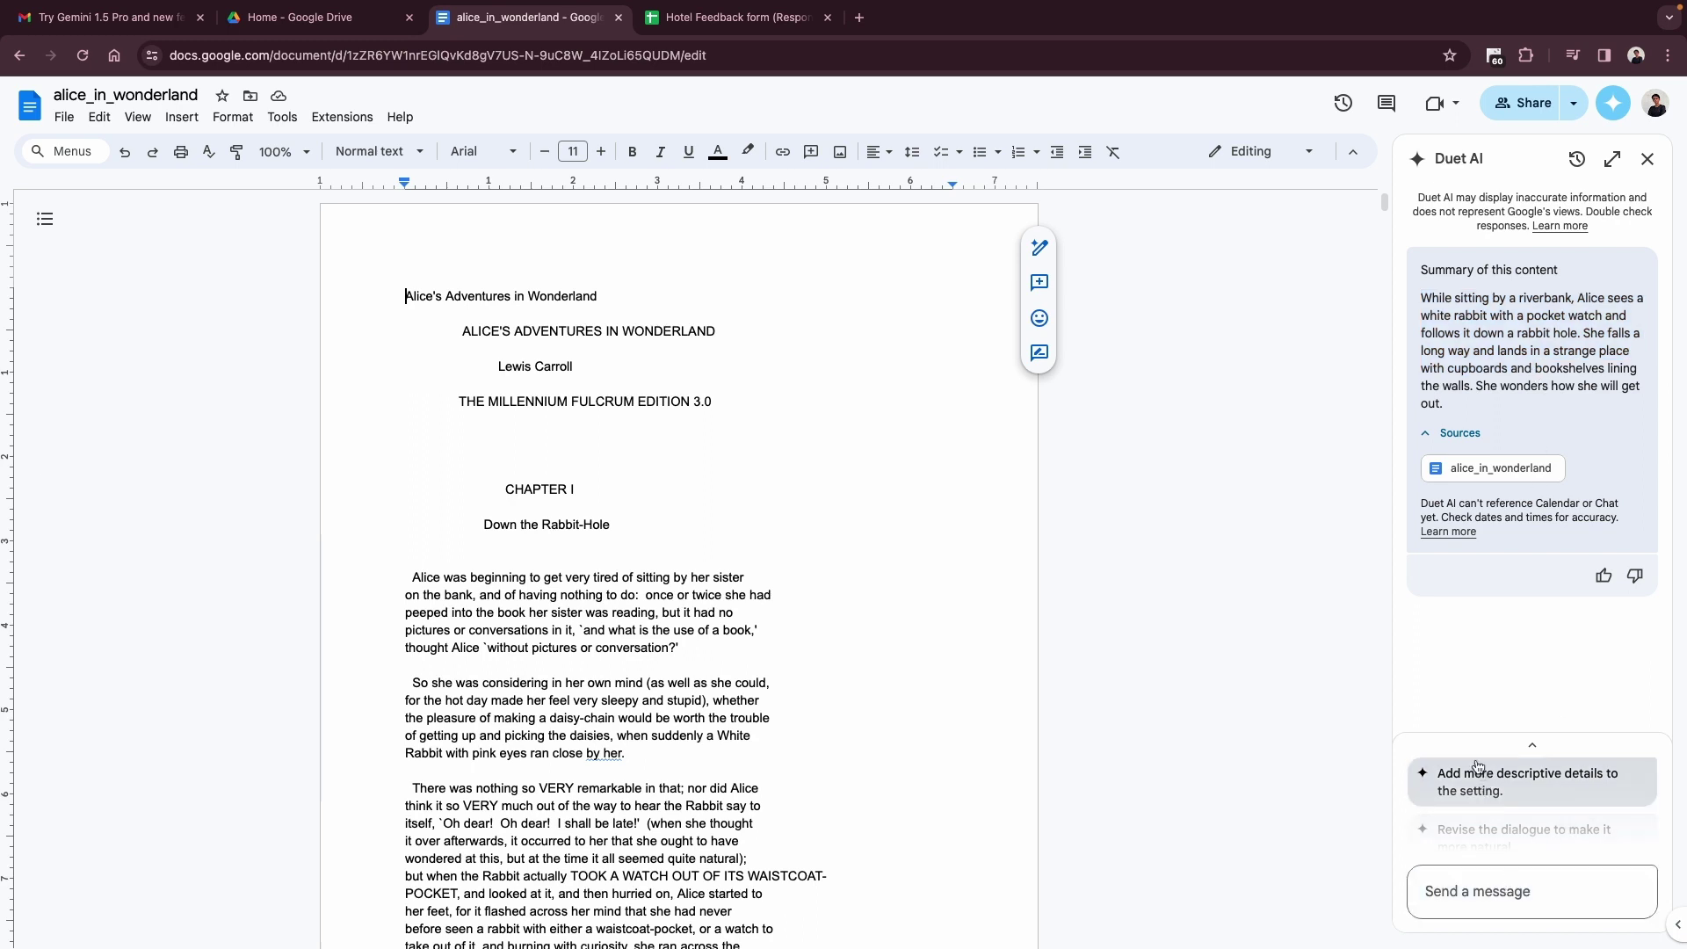
text(What is the bes)
text(t part of this )
text(documen)
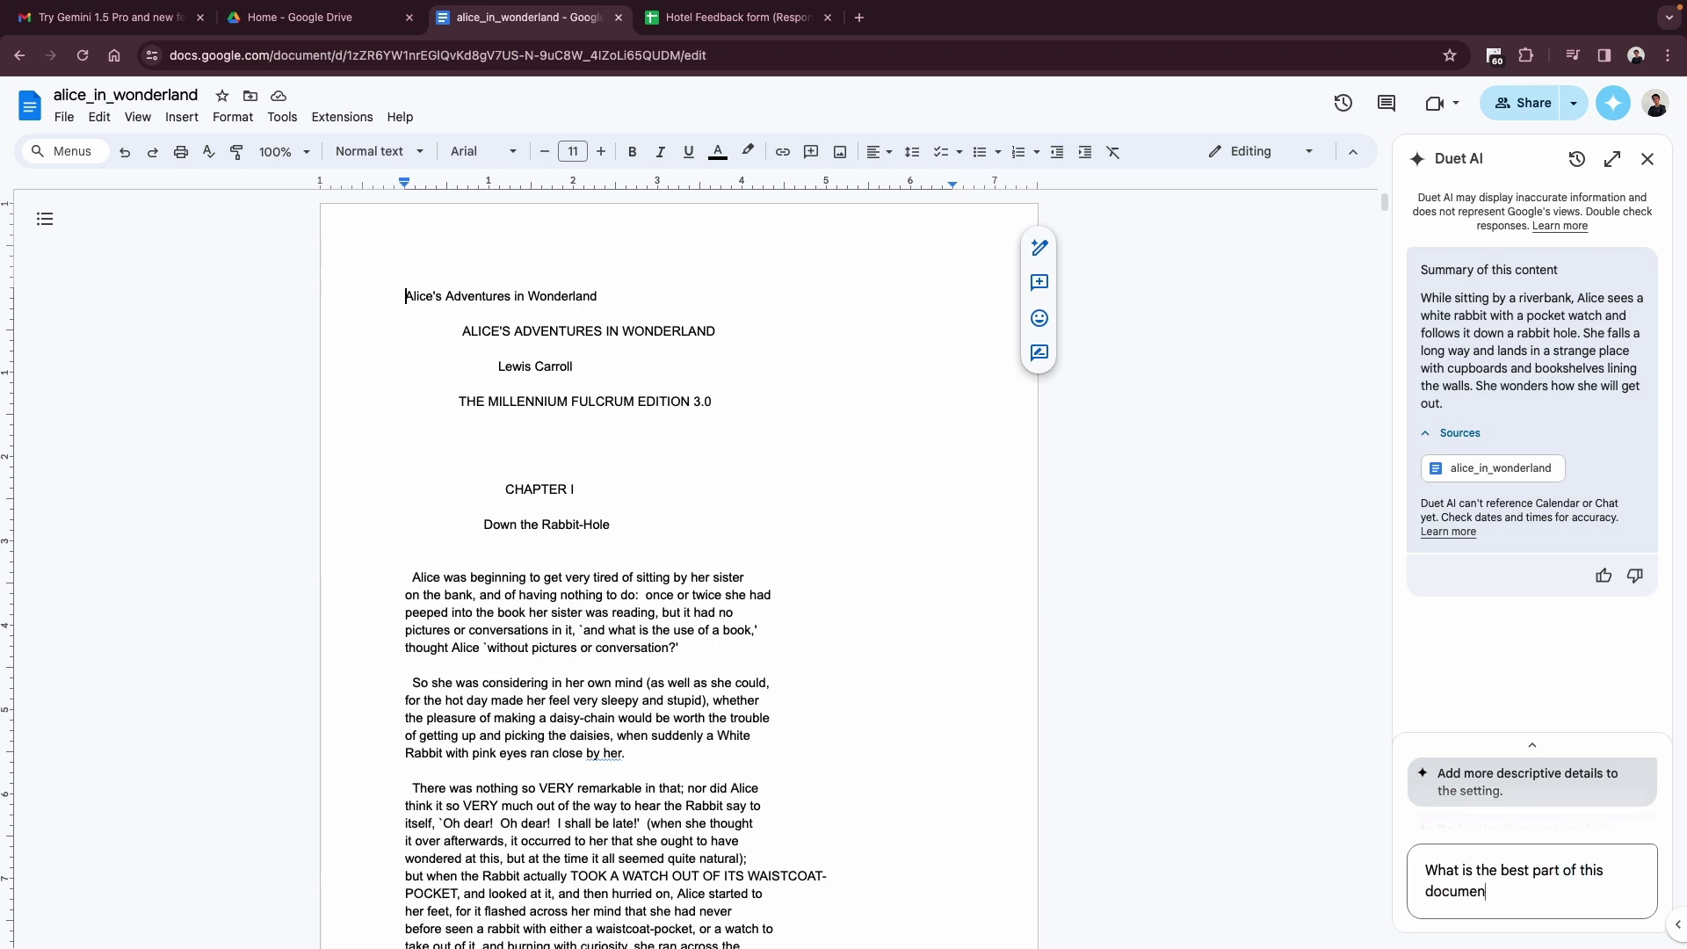
text(t ?)
key(Return)
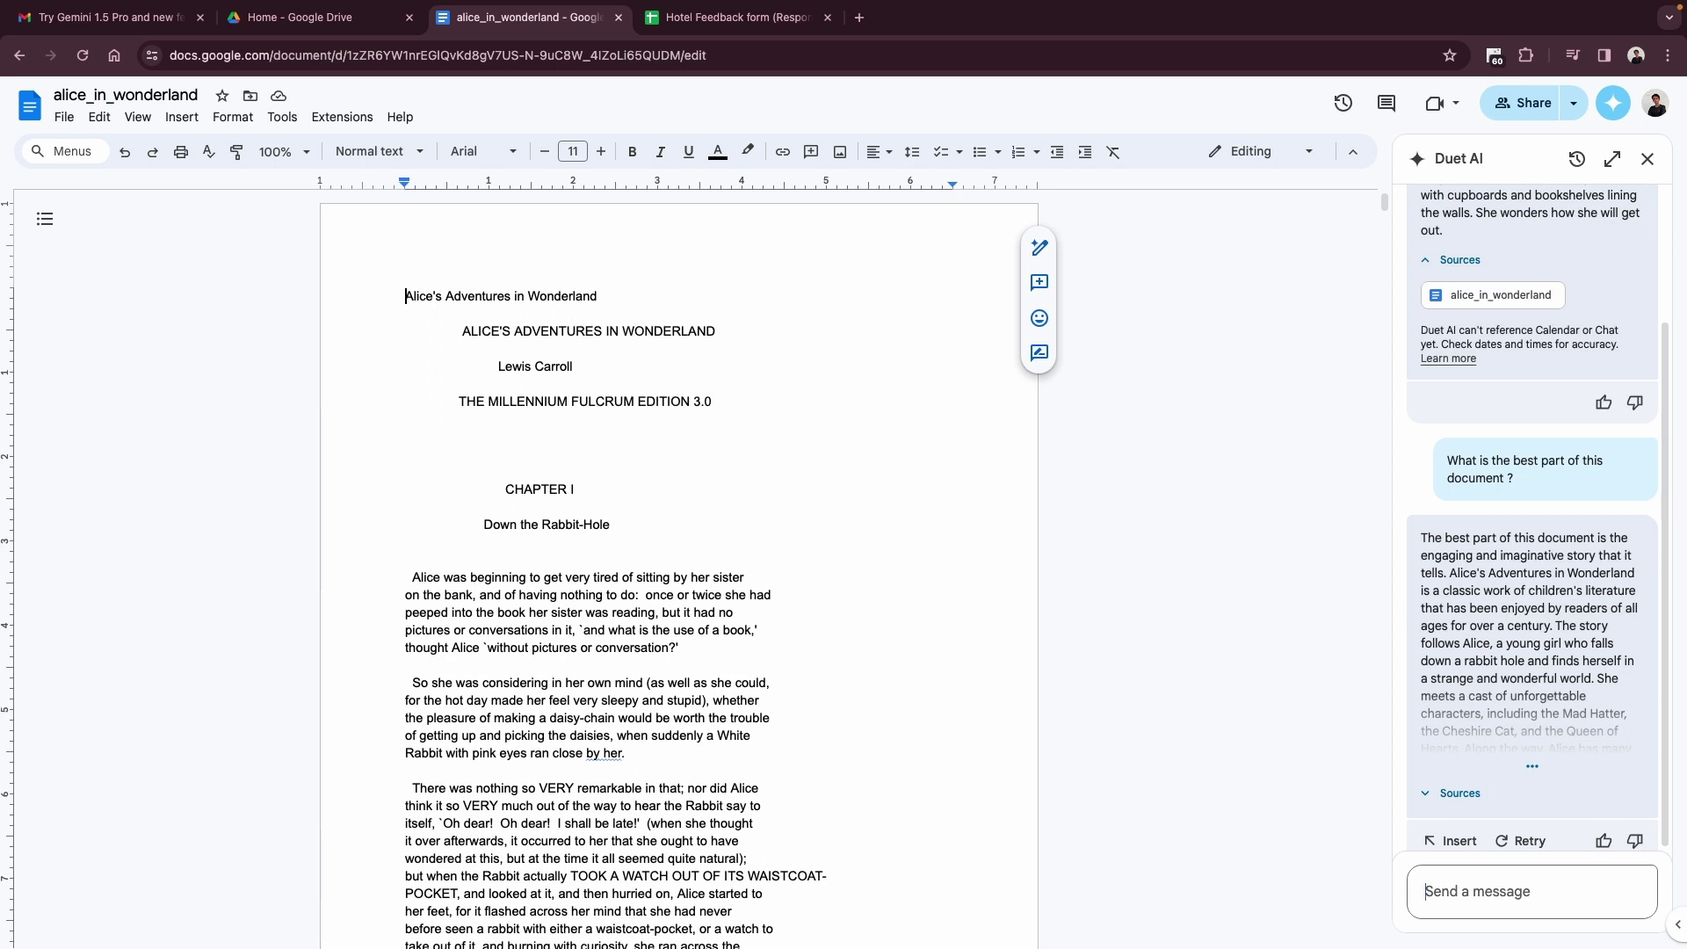
click(1450, 793)
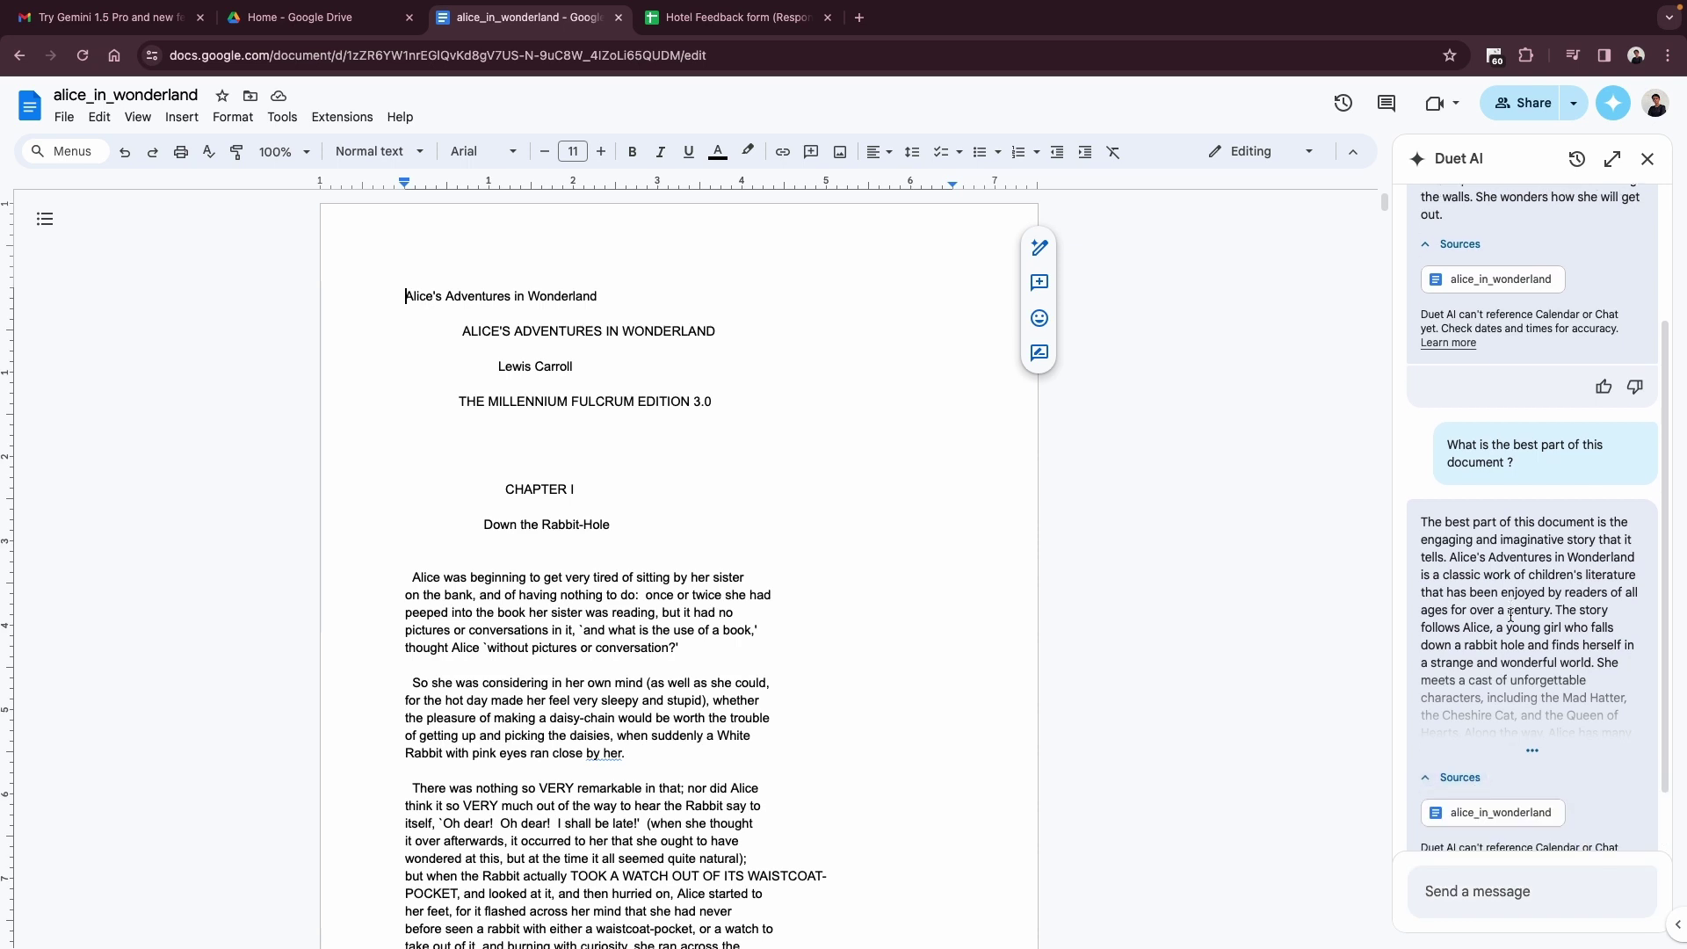
scroll(1511, 614, down, 3)
scroll(1529, 633, down, 3)
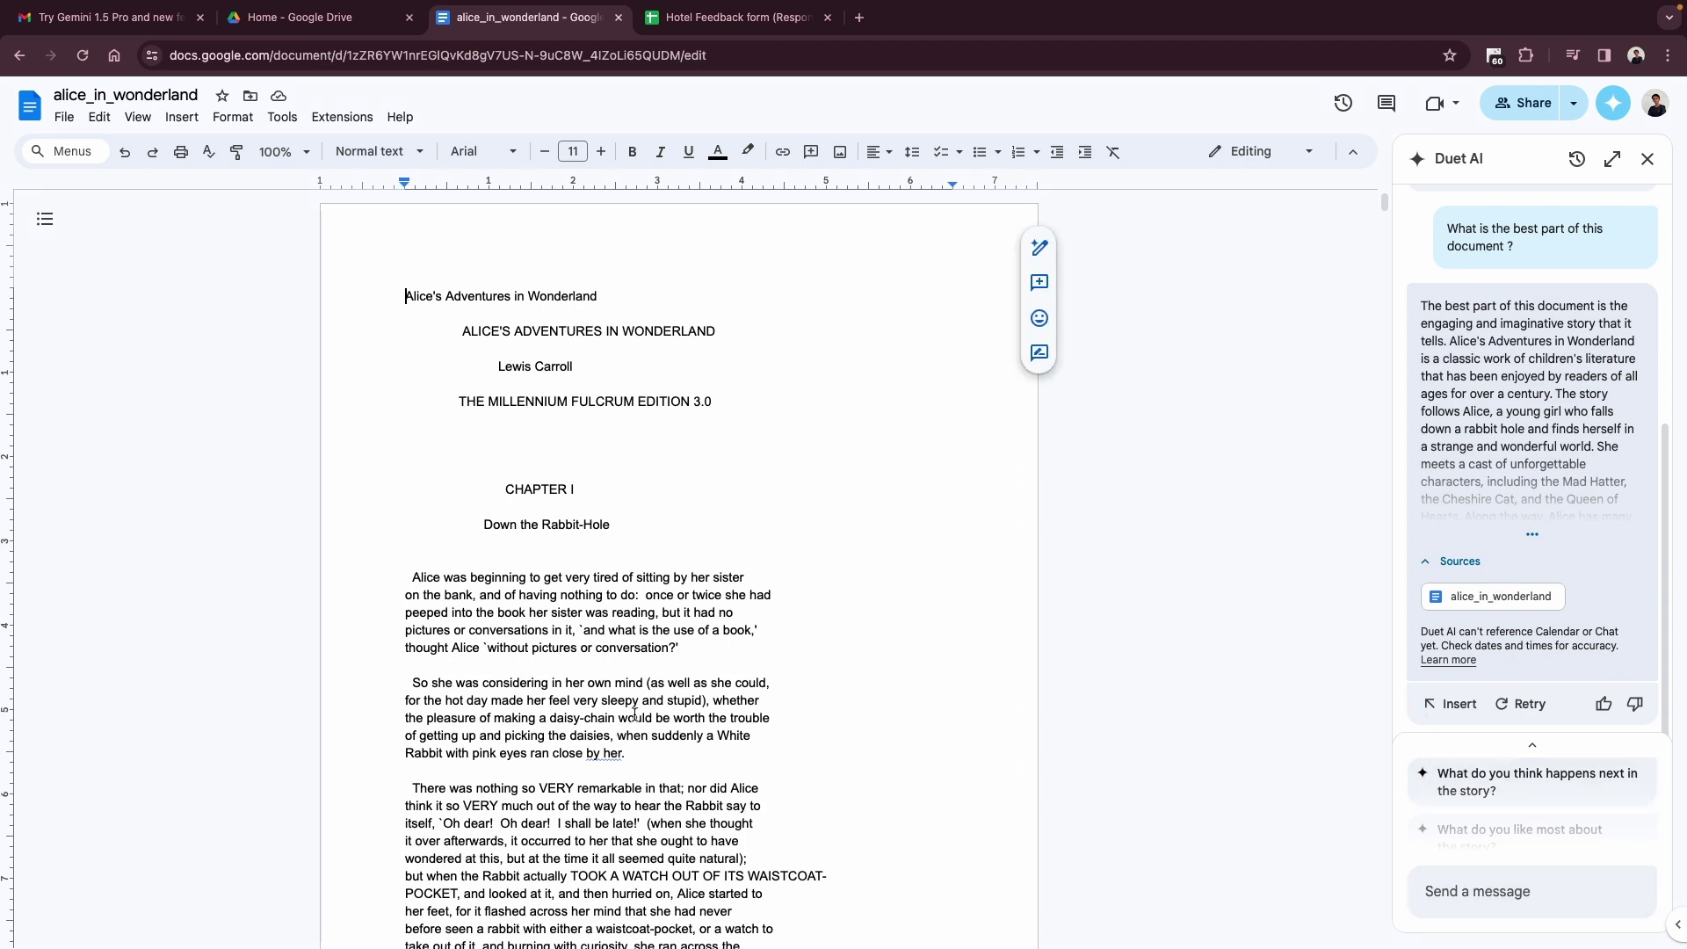
- Dismiss Help me write, reopen Duet AI and expand its three story follow-up suggestions
click(1040, 248)
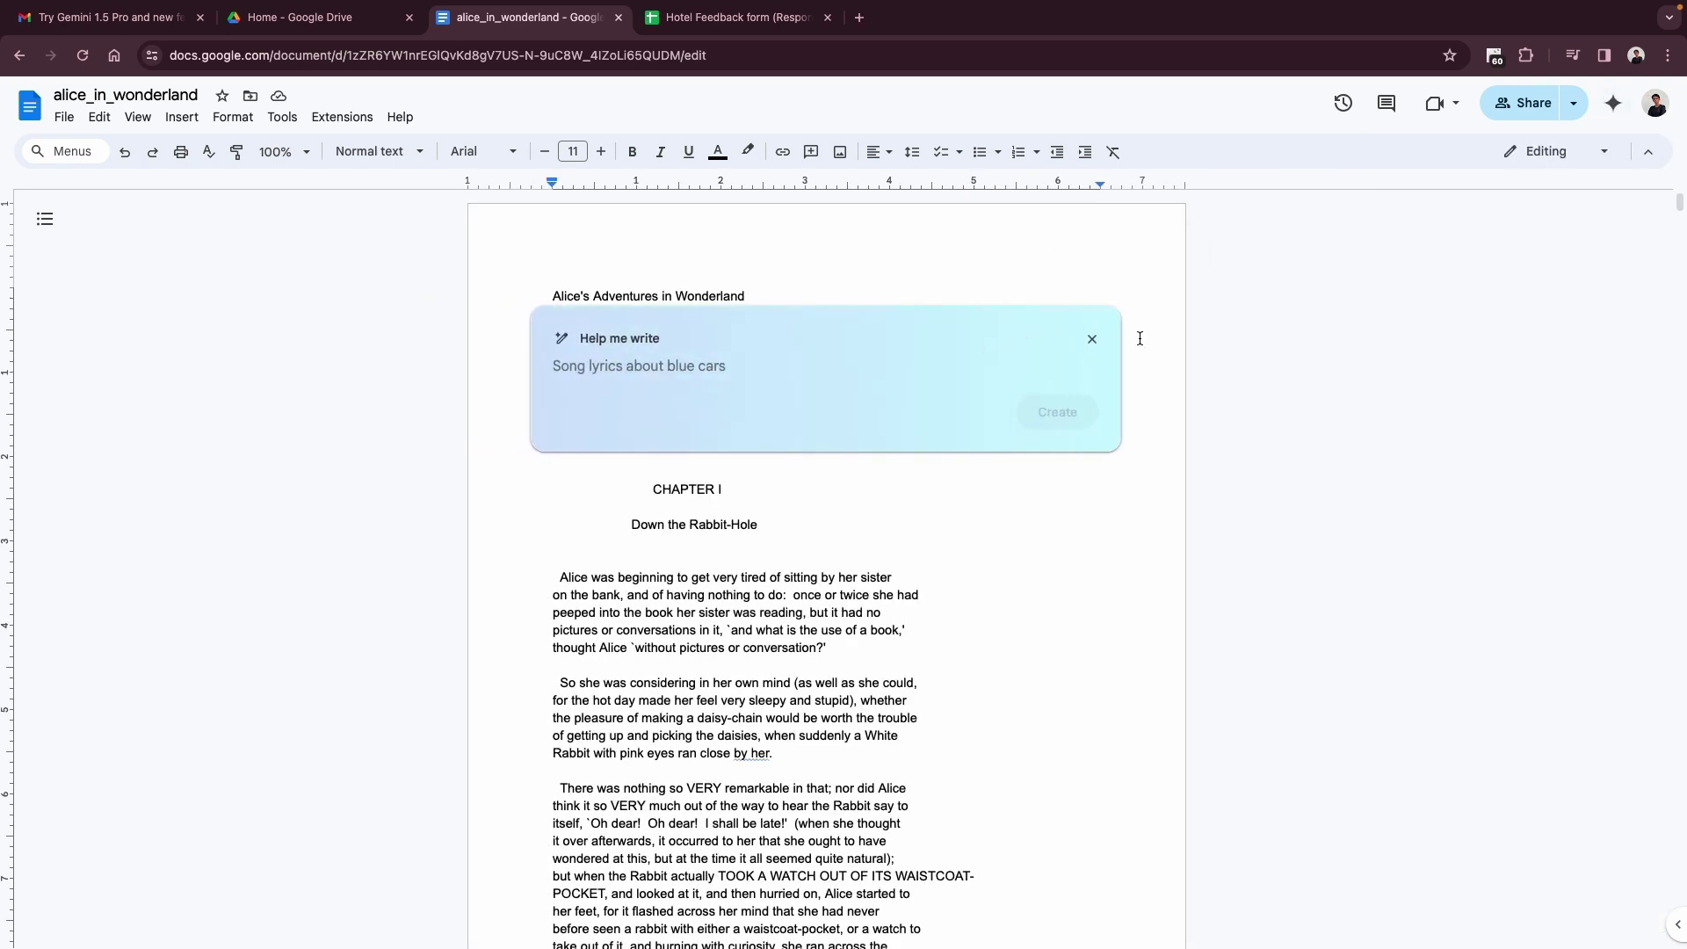
click(1091, 341)
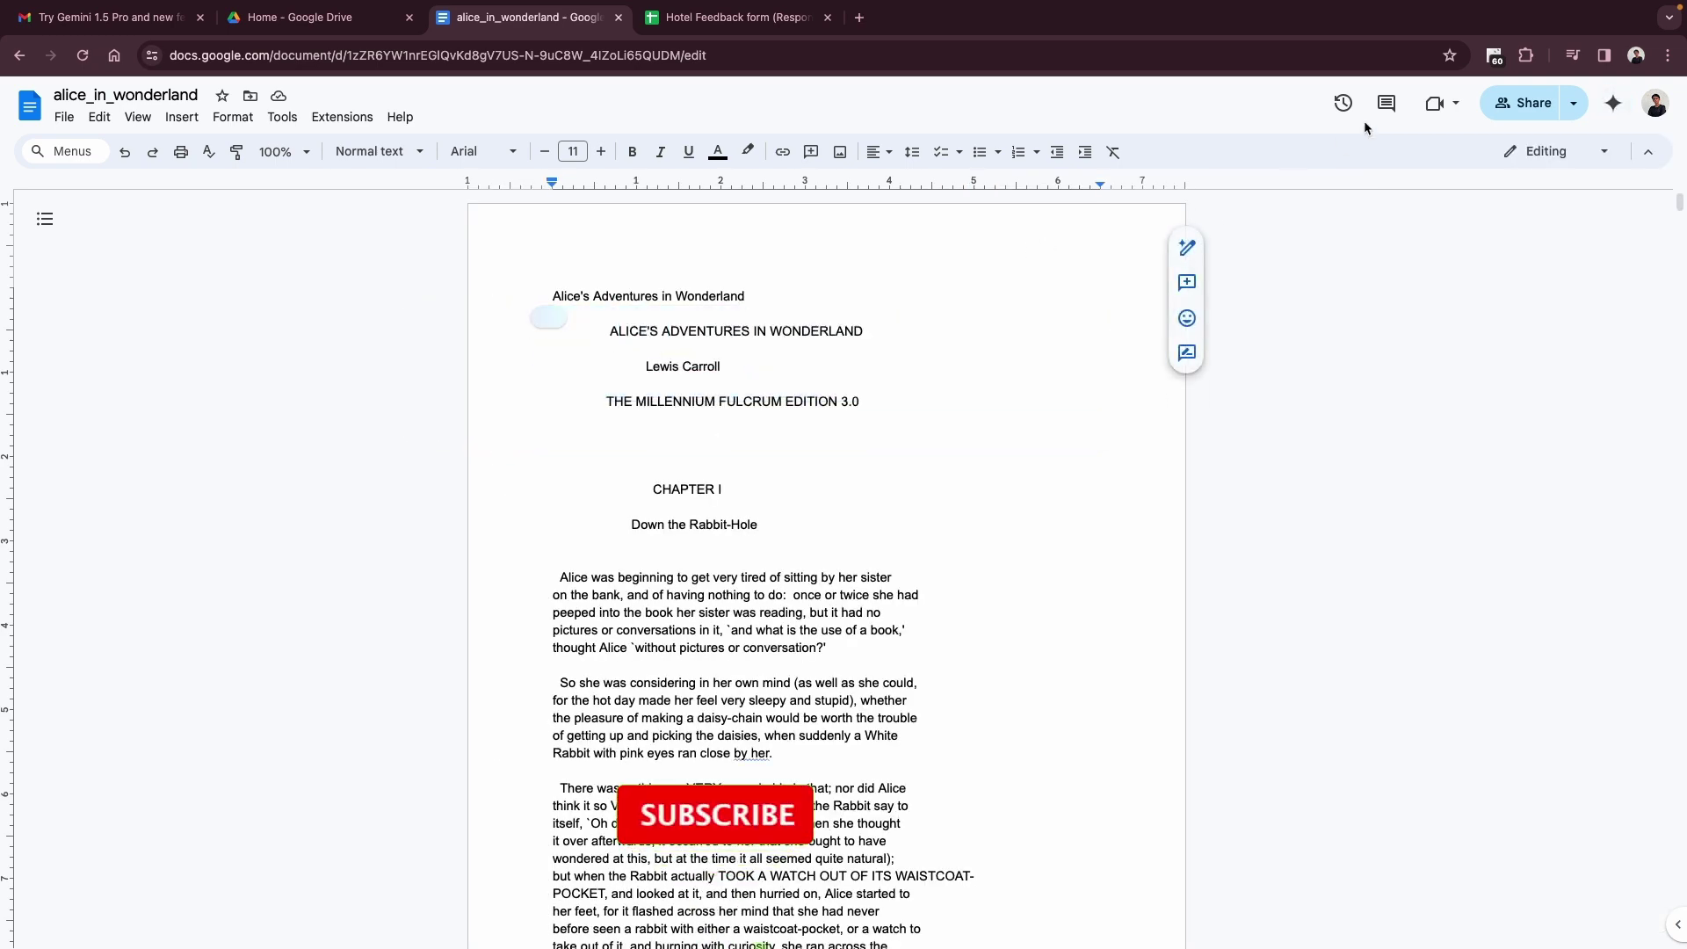
click(1612, 103)
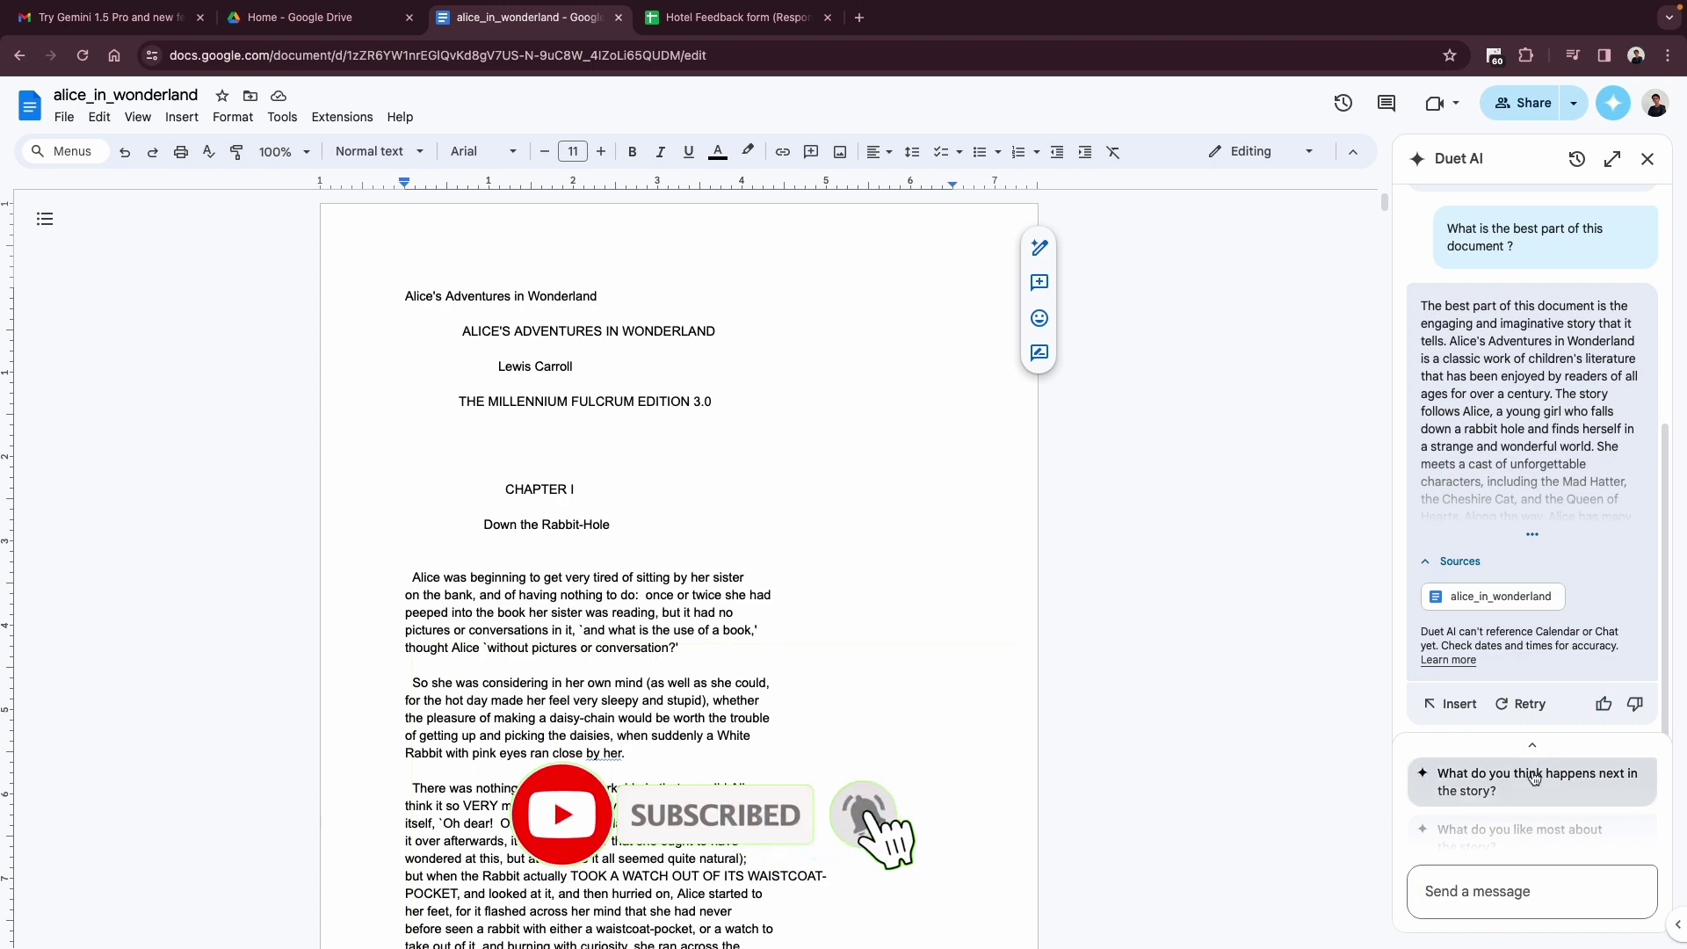
click(1532, 742)
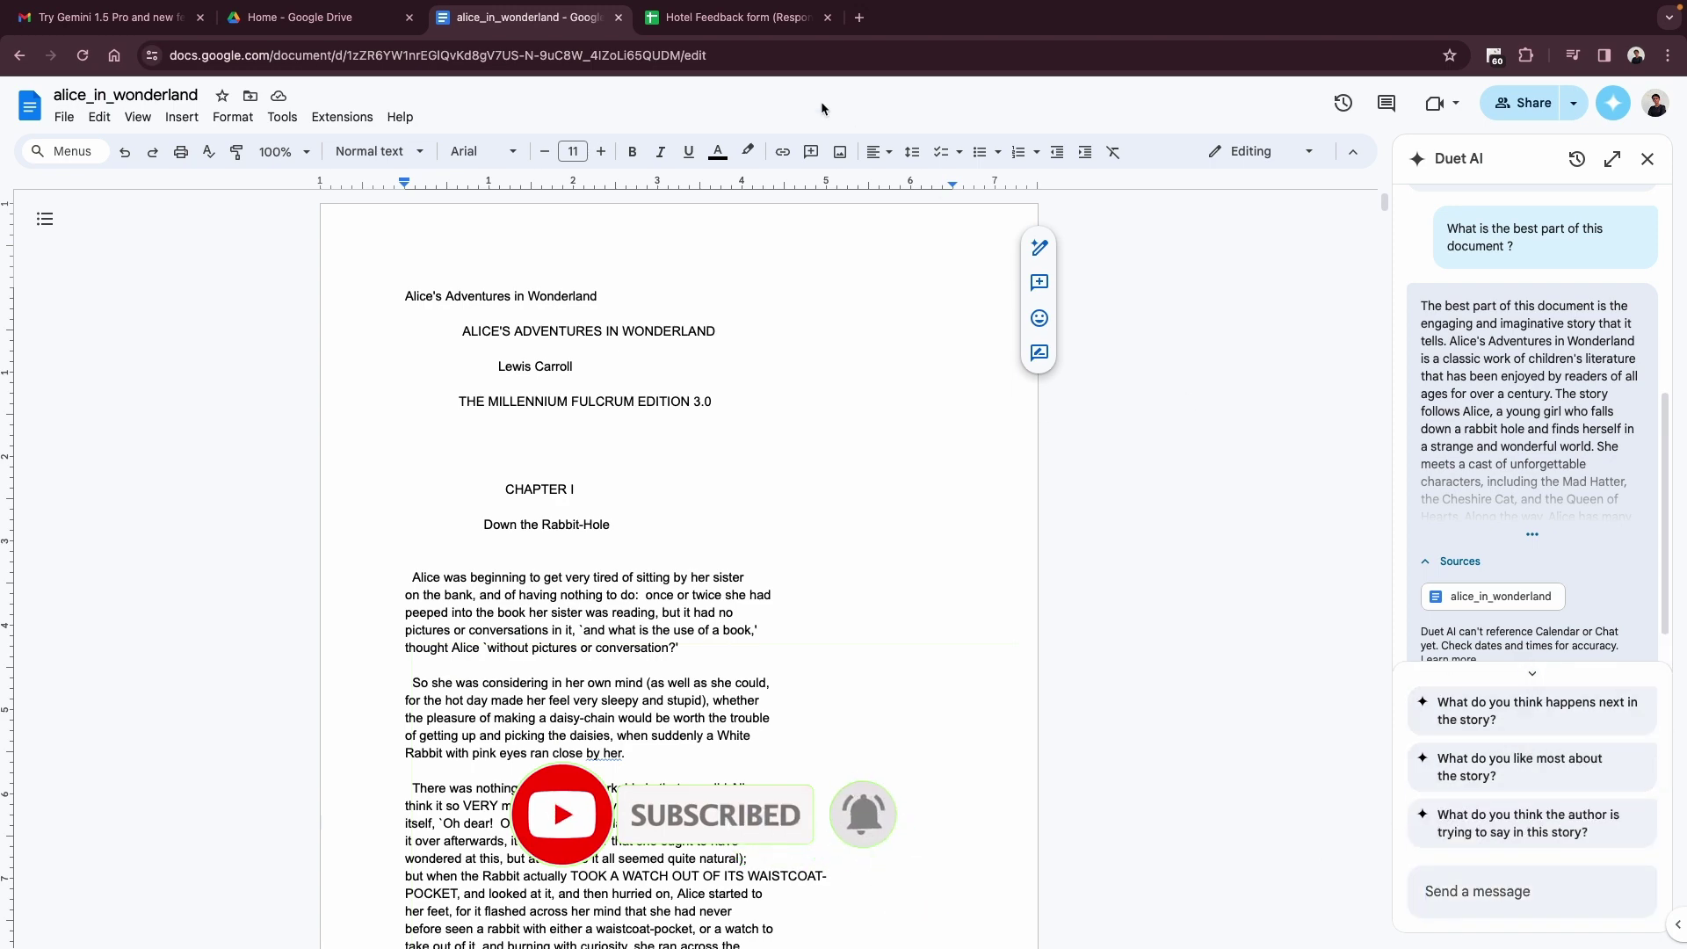
- In the Hotel Feedback form spreadsheet, open Duet AI's summary of the customer feedback
click(735, 16)
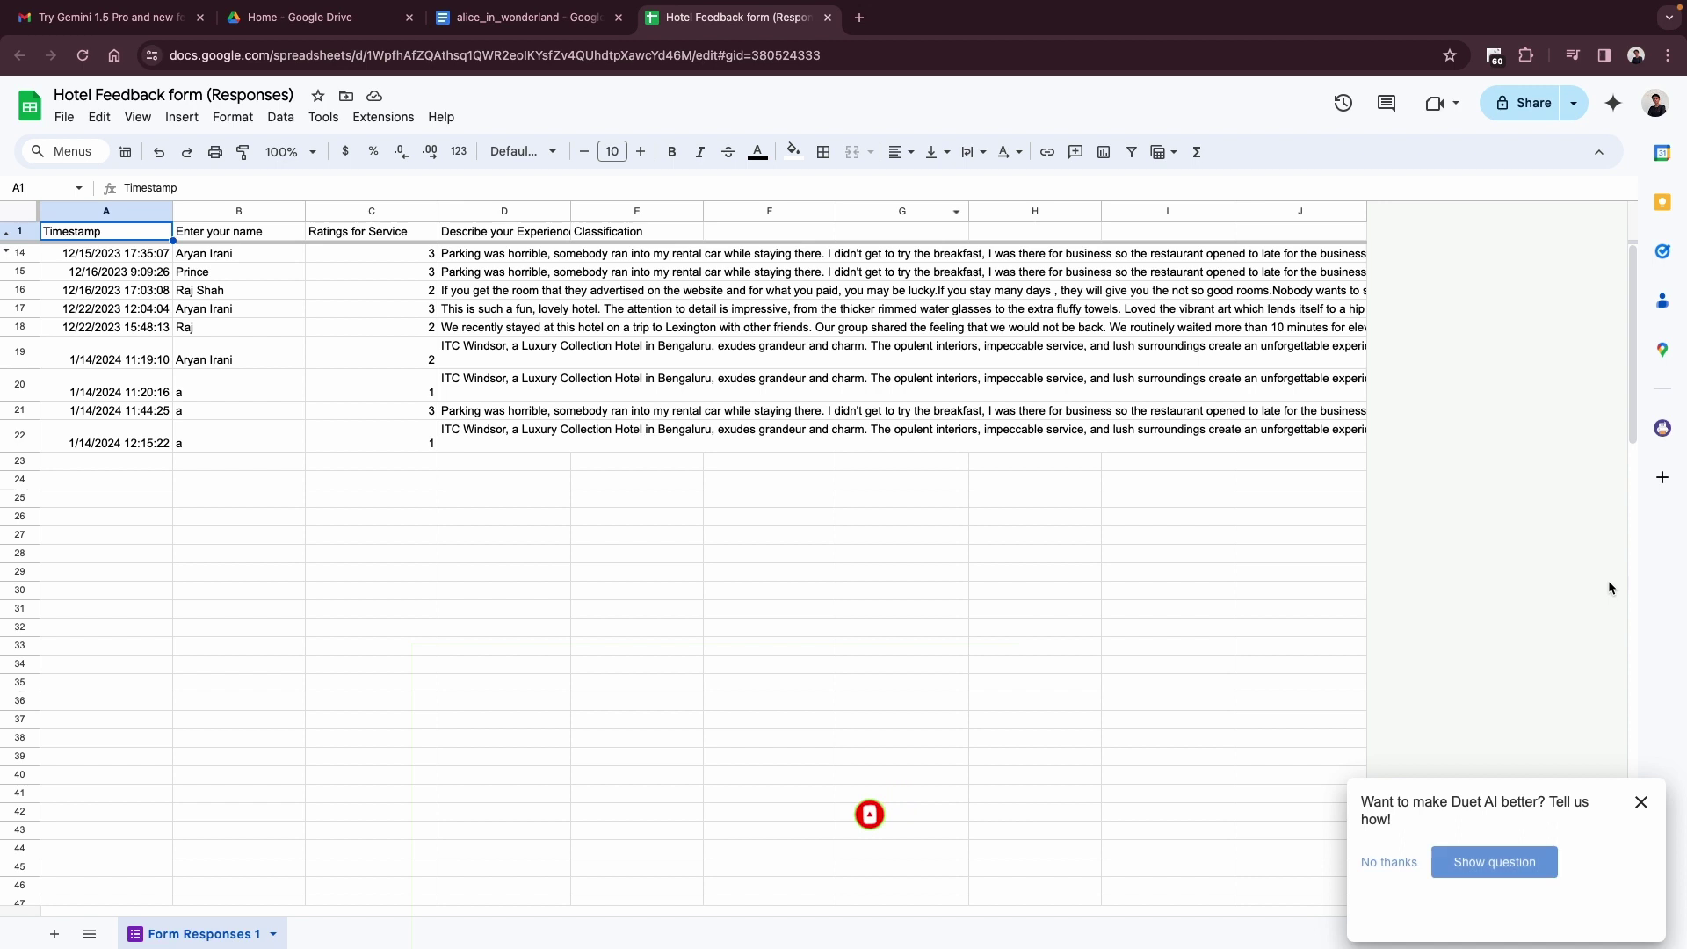
drag(1361, 799, 1560, 844)
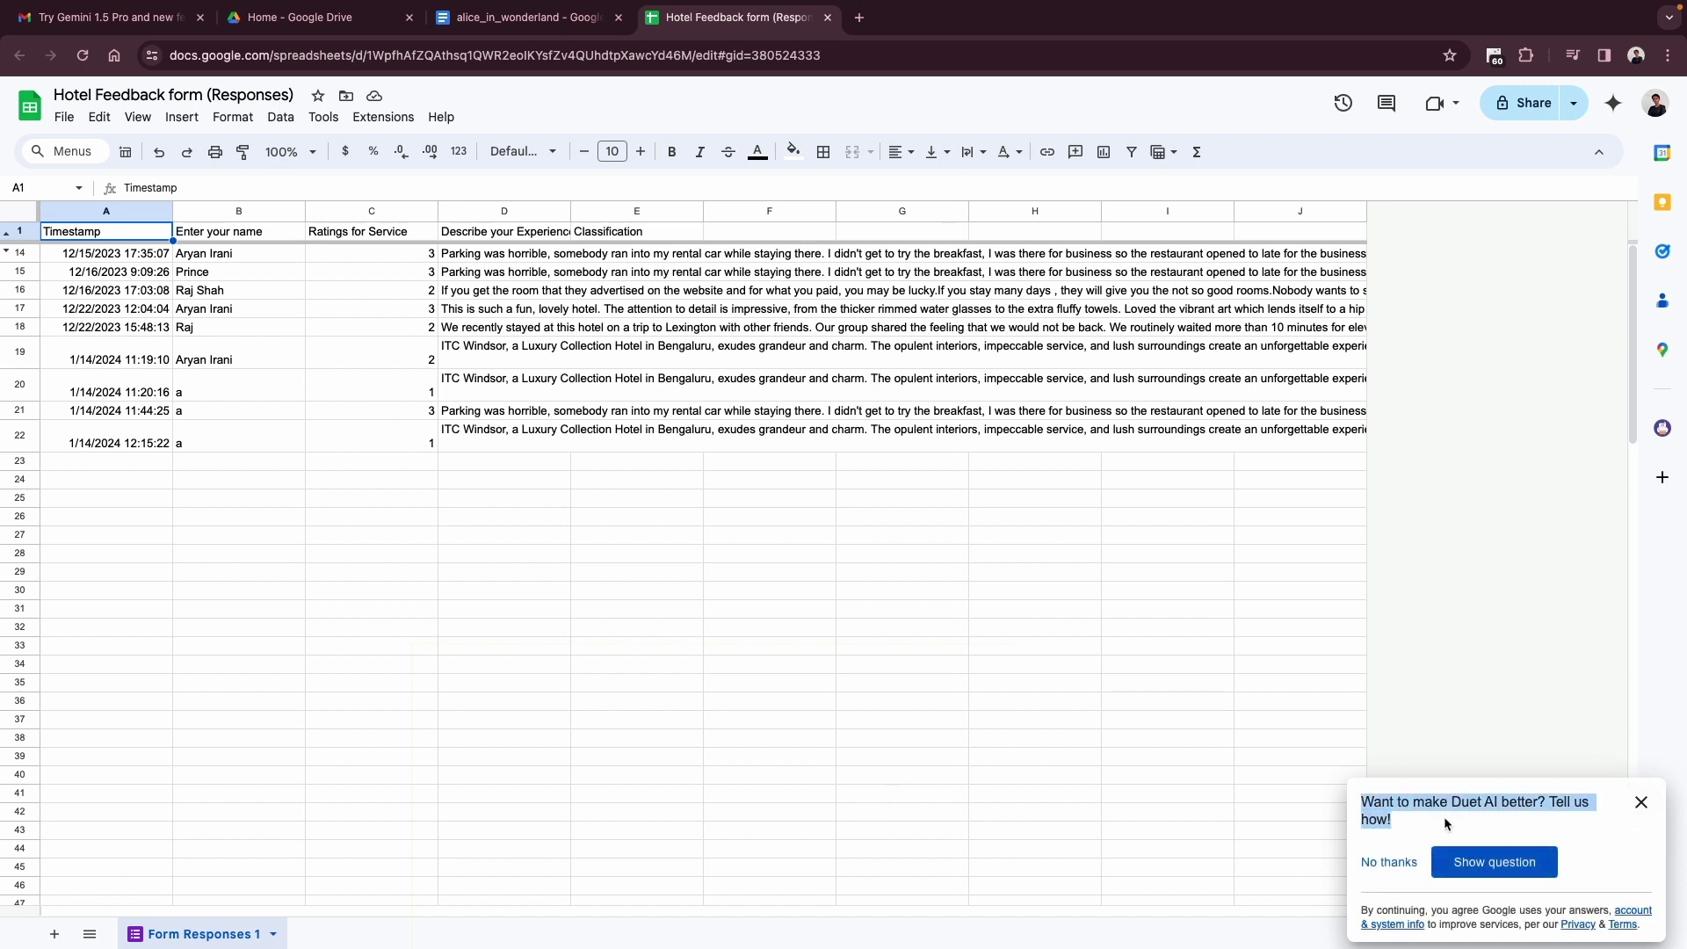
click(1641, 802)
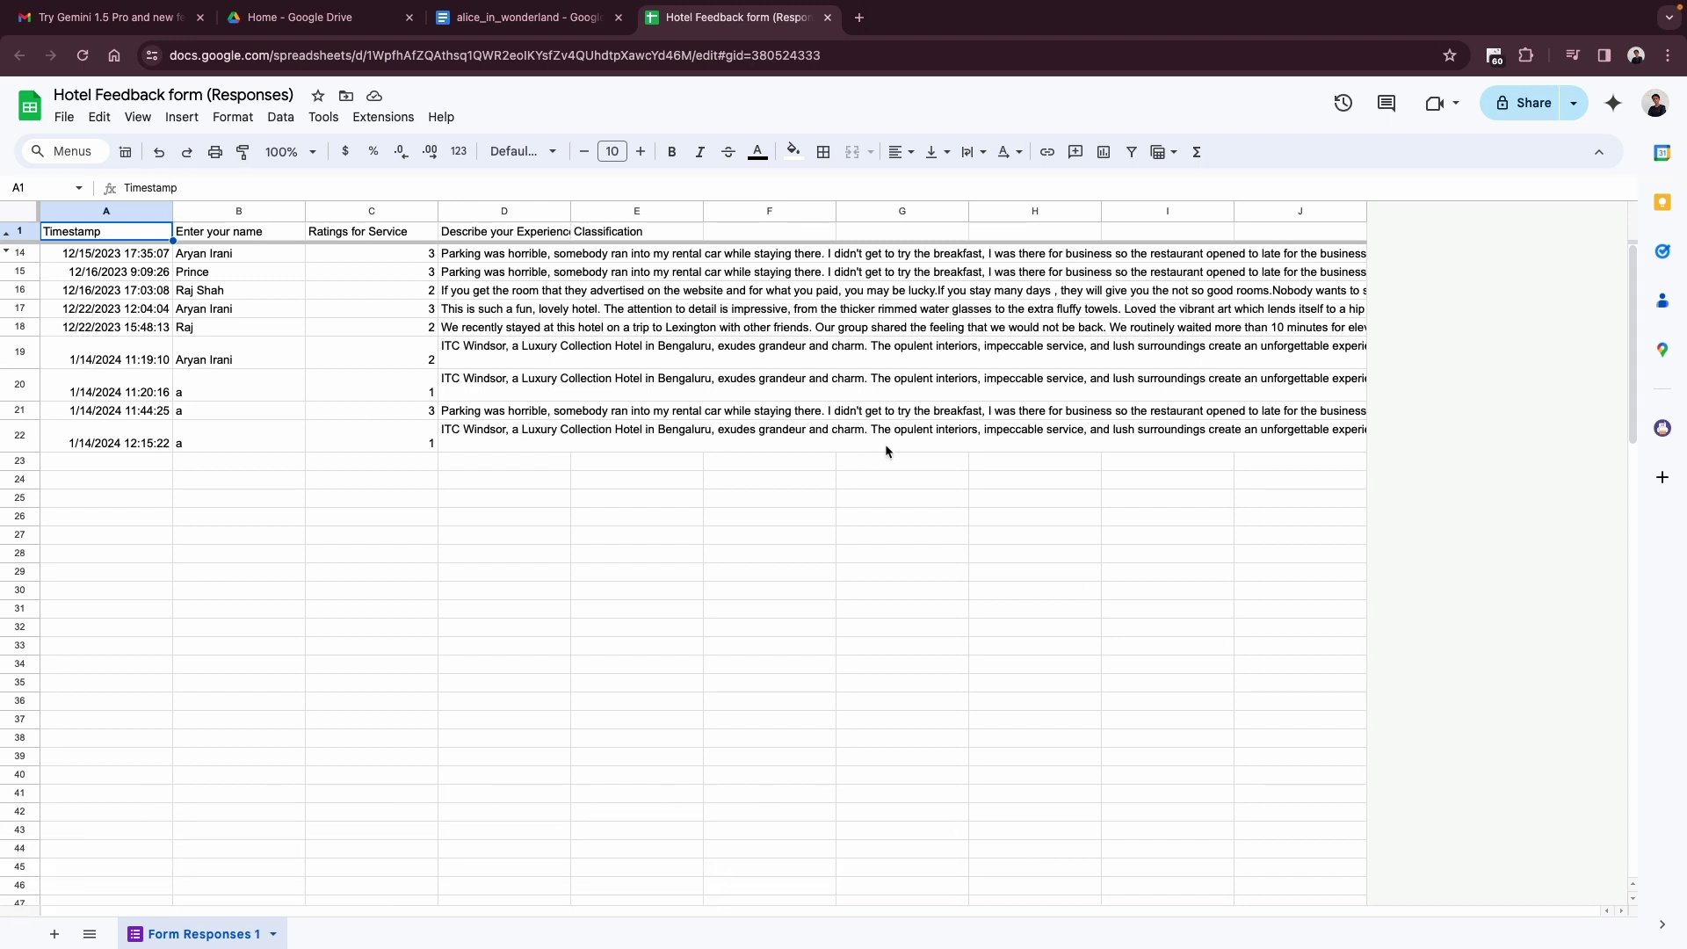
drag(119, 253, 646, 444)
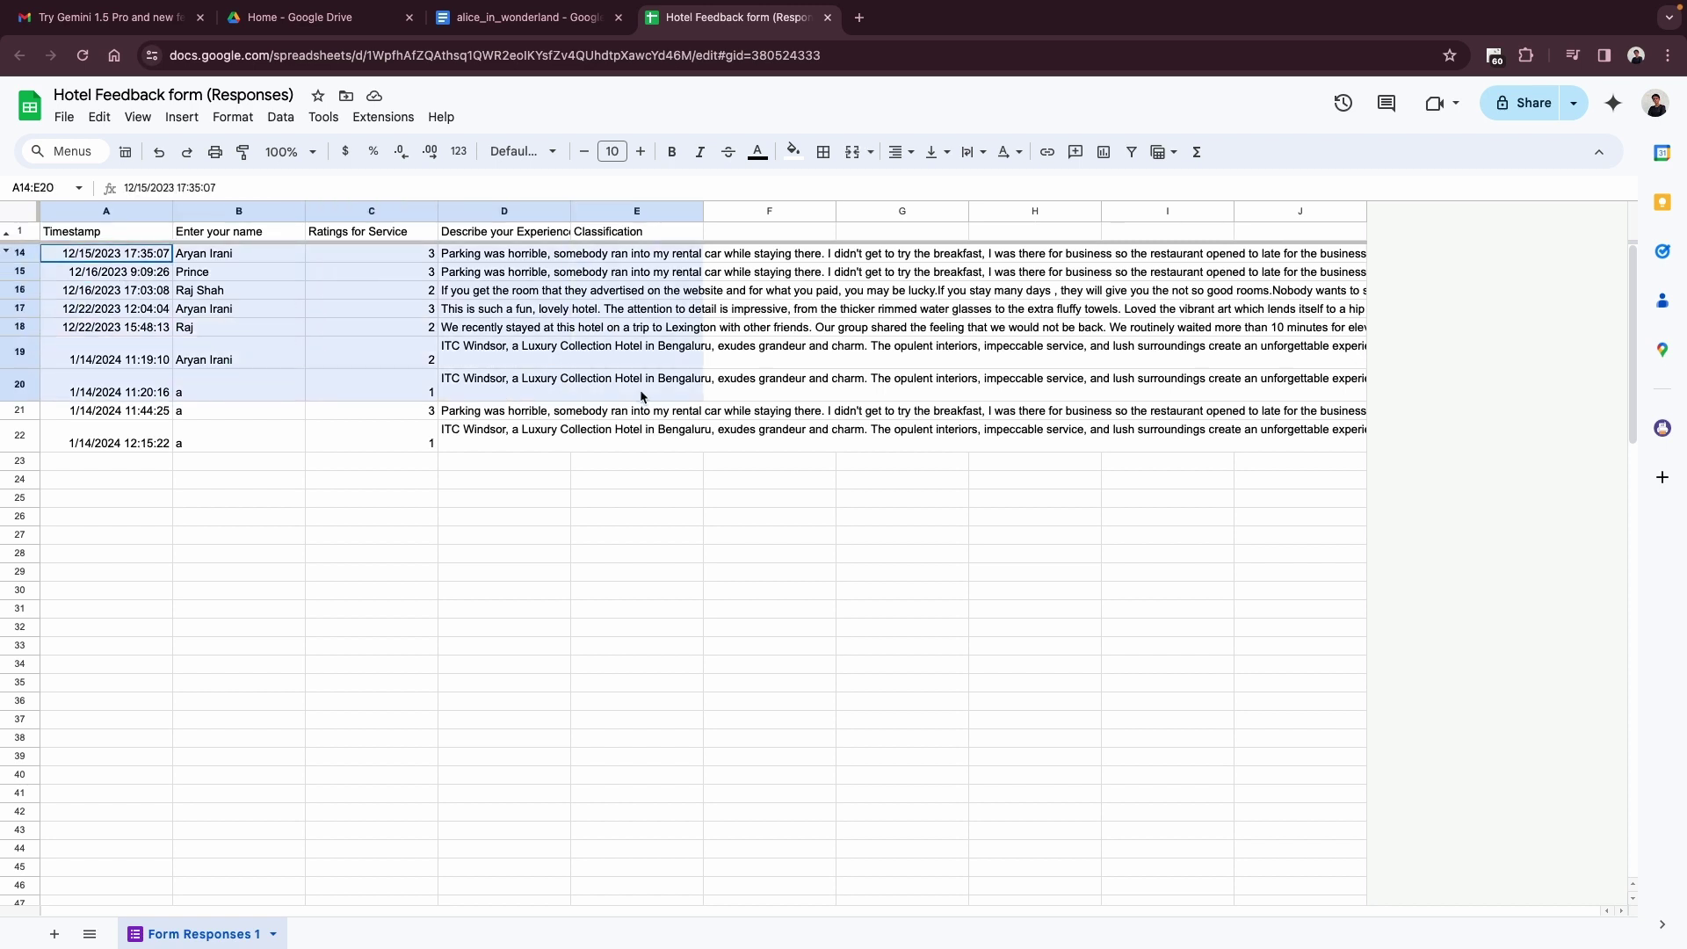
click(614, 461)
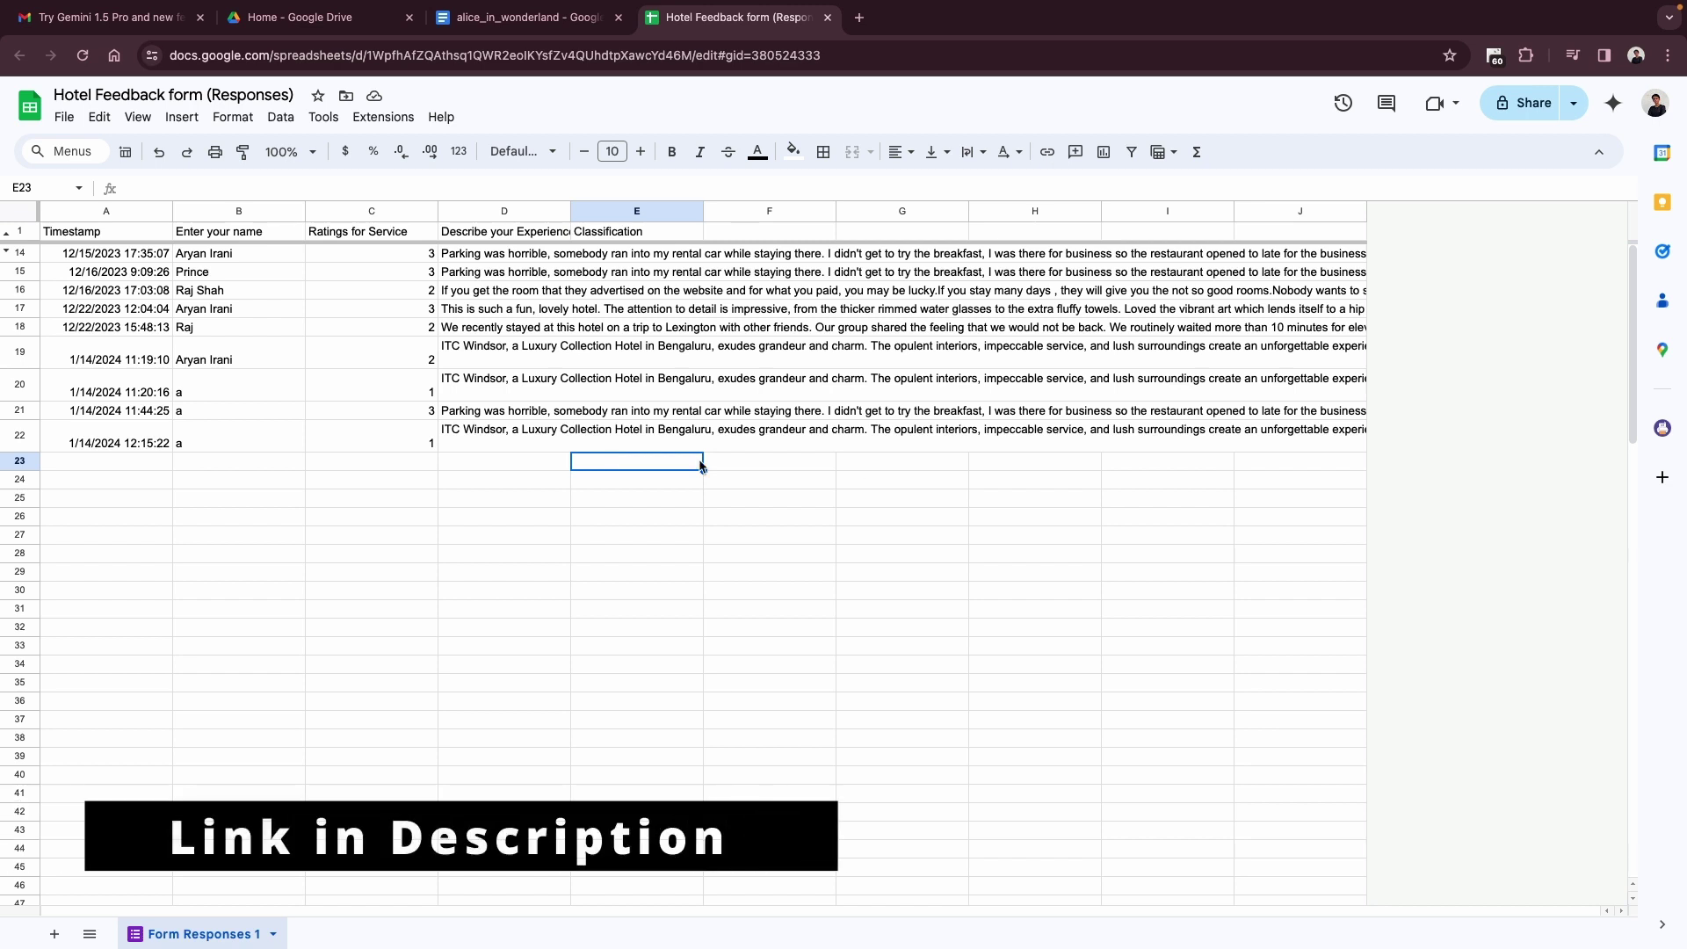
click(1612, 104)
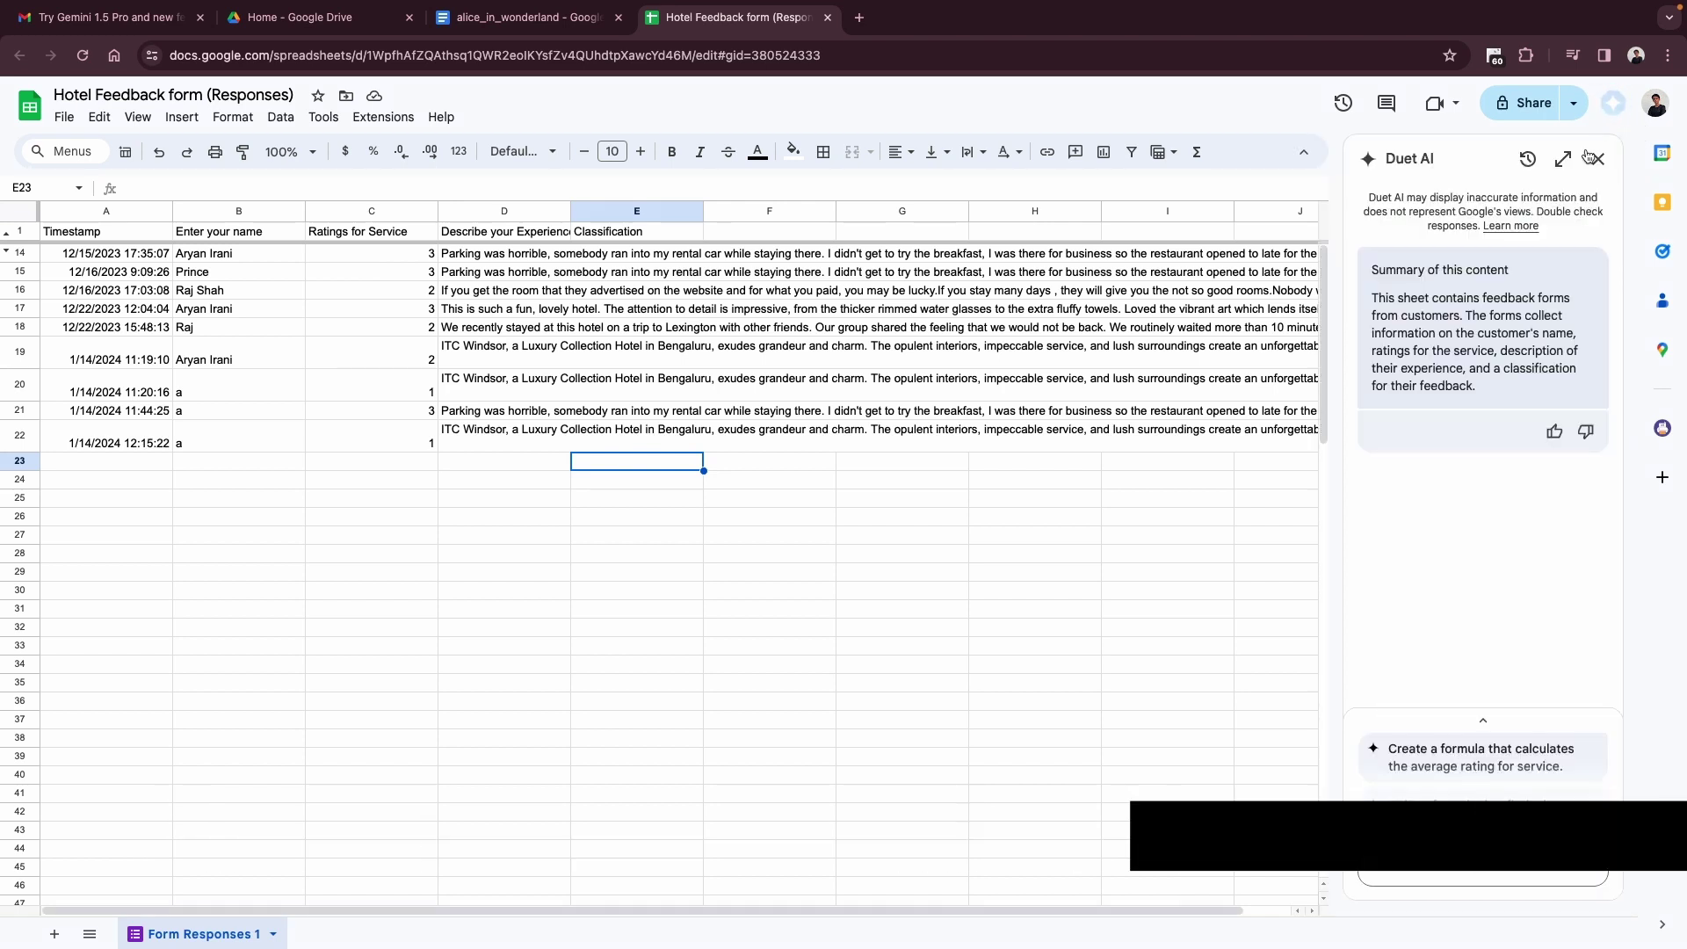
- Ask Duet AI about the customers' overall feedback mood and get 'positive' as the answer
drag(1371, 264, 1515, 387)
click(1459, 312)
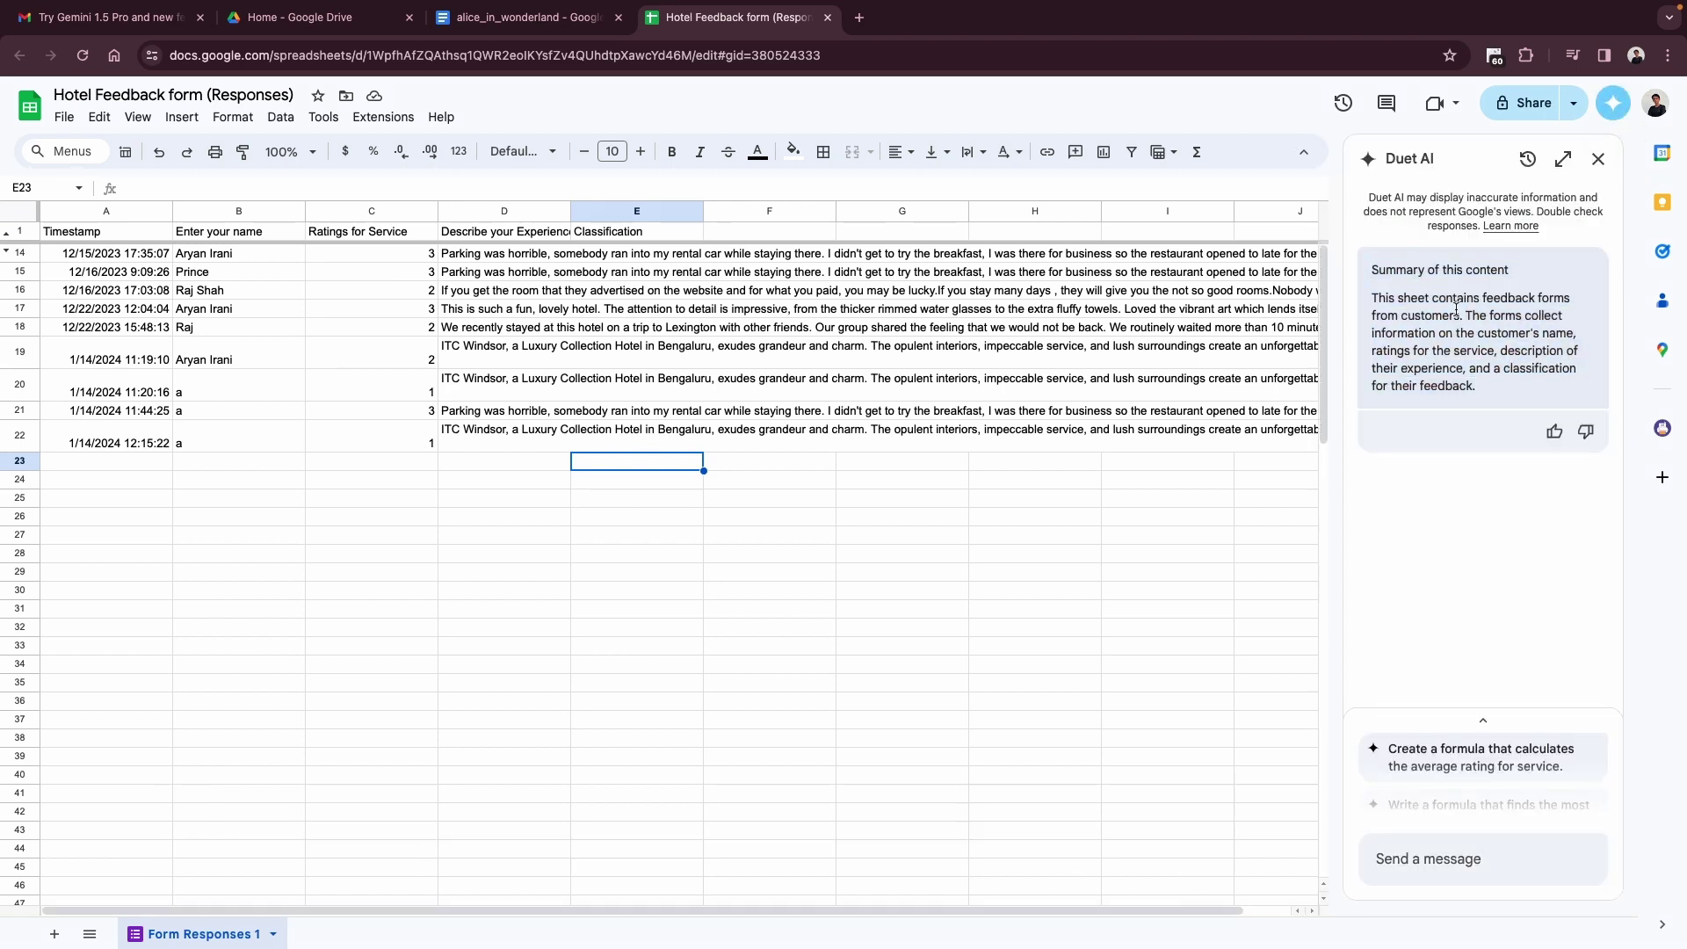
drag(1374, 301, 1516, 387)
click(1489, 301)
click(1482, 858)
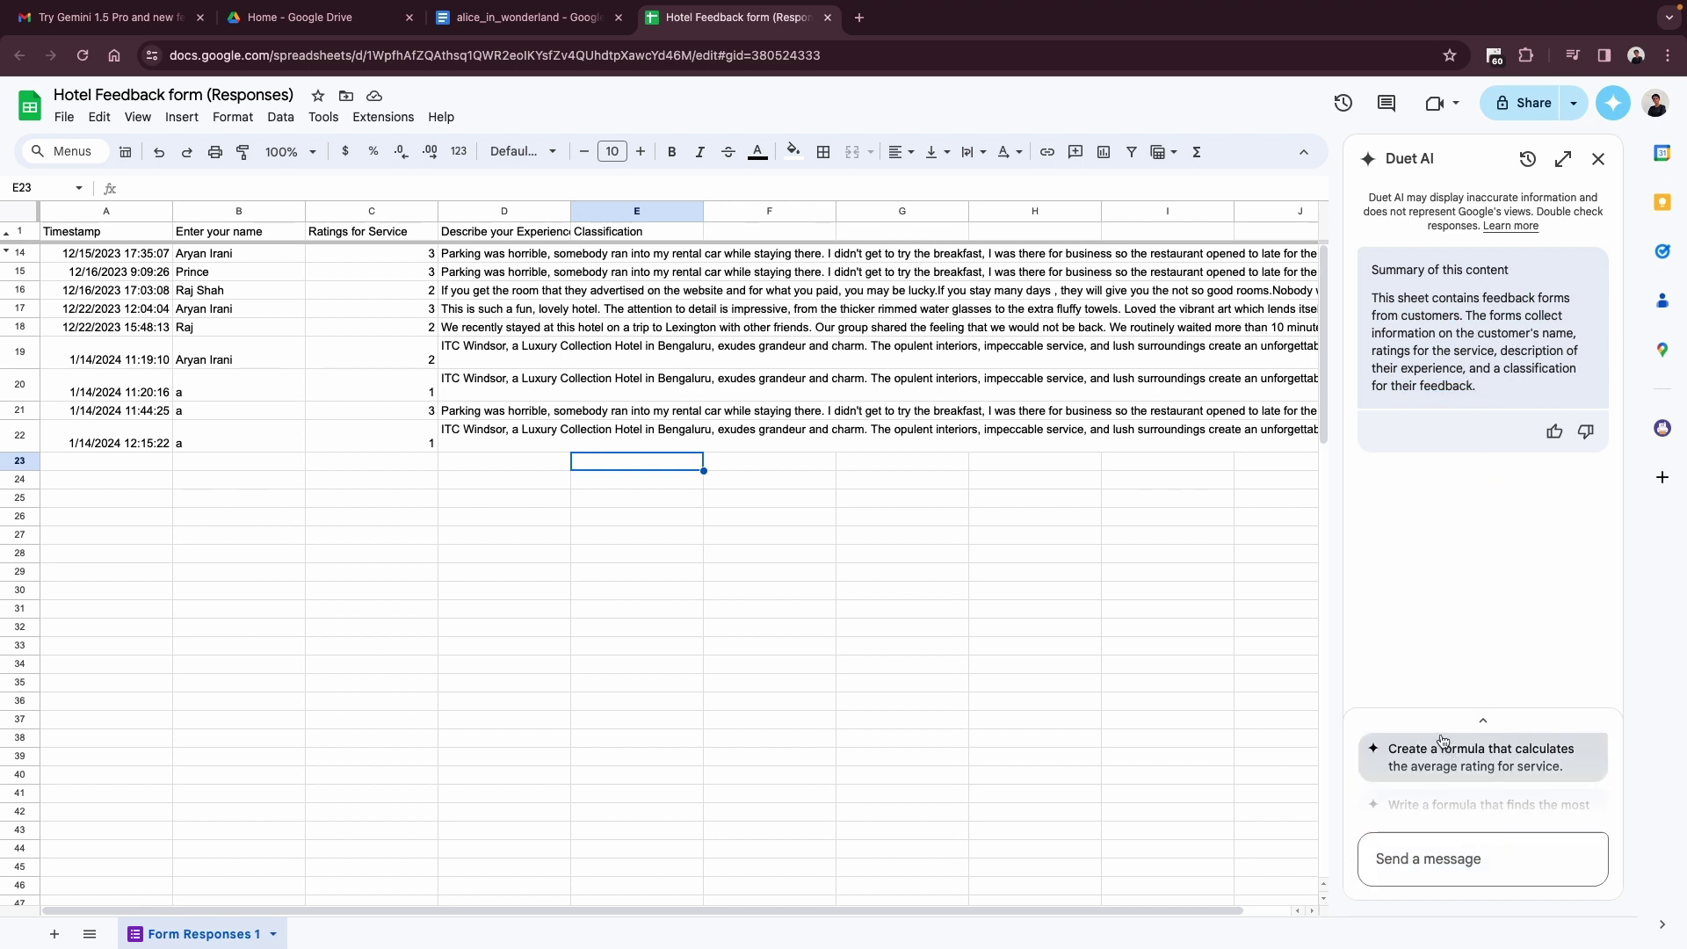
text(What is the o)
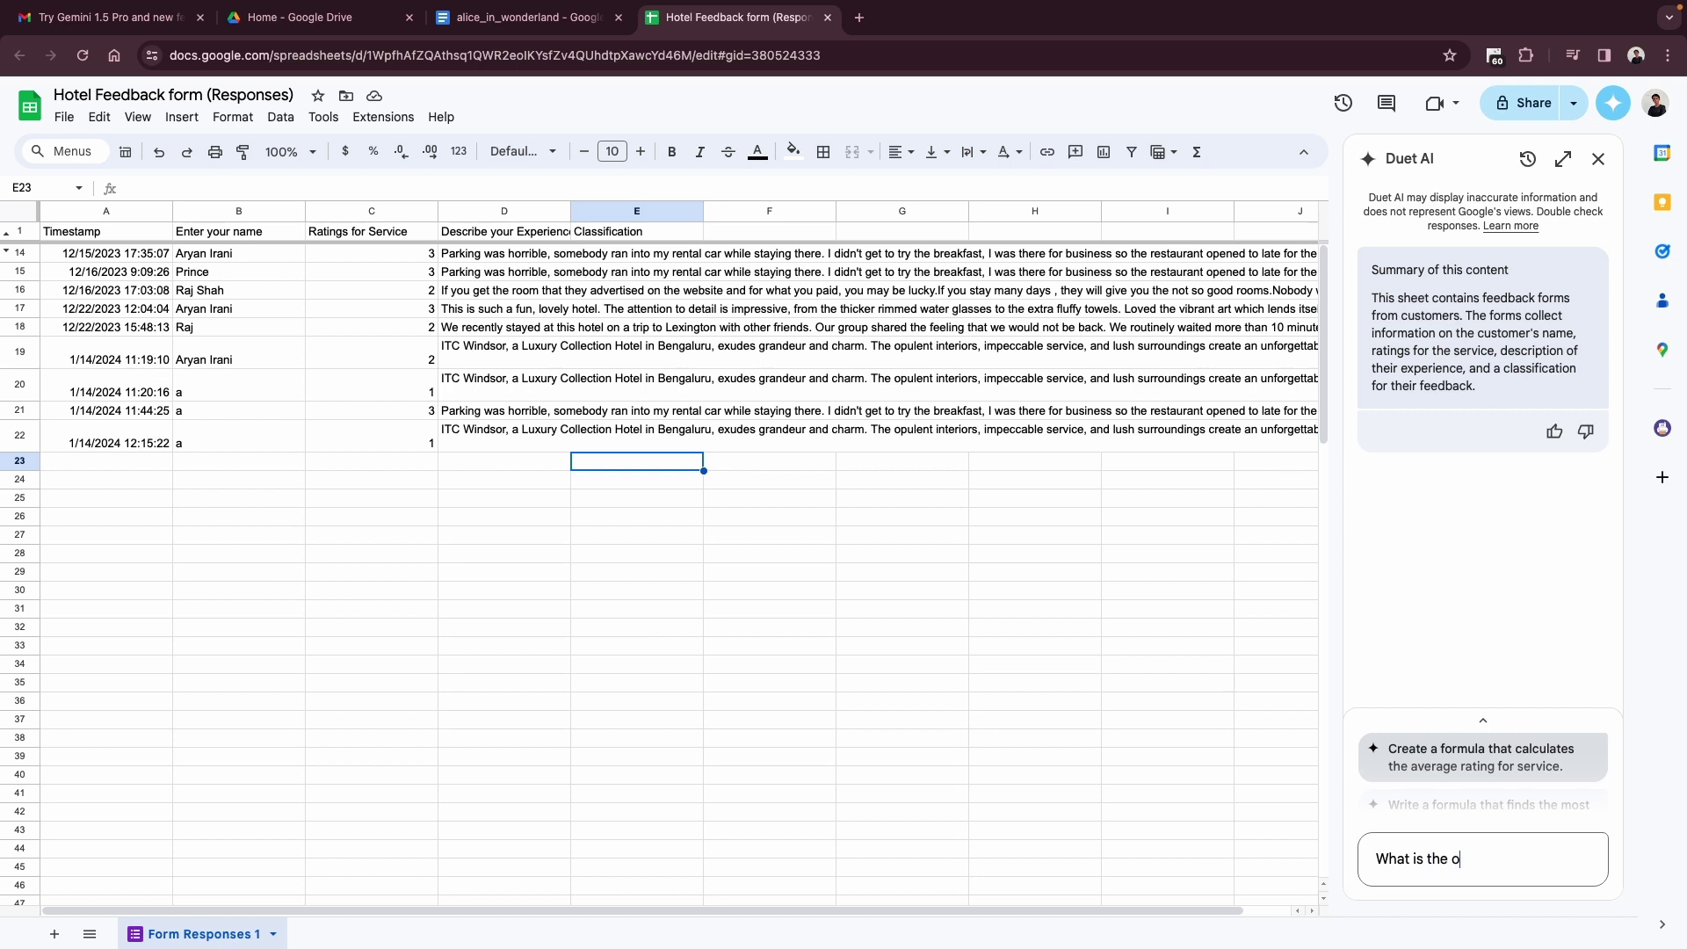
text(verall m)
text(ood of the fee)
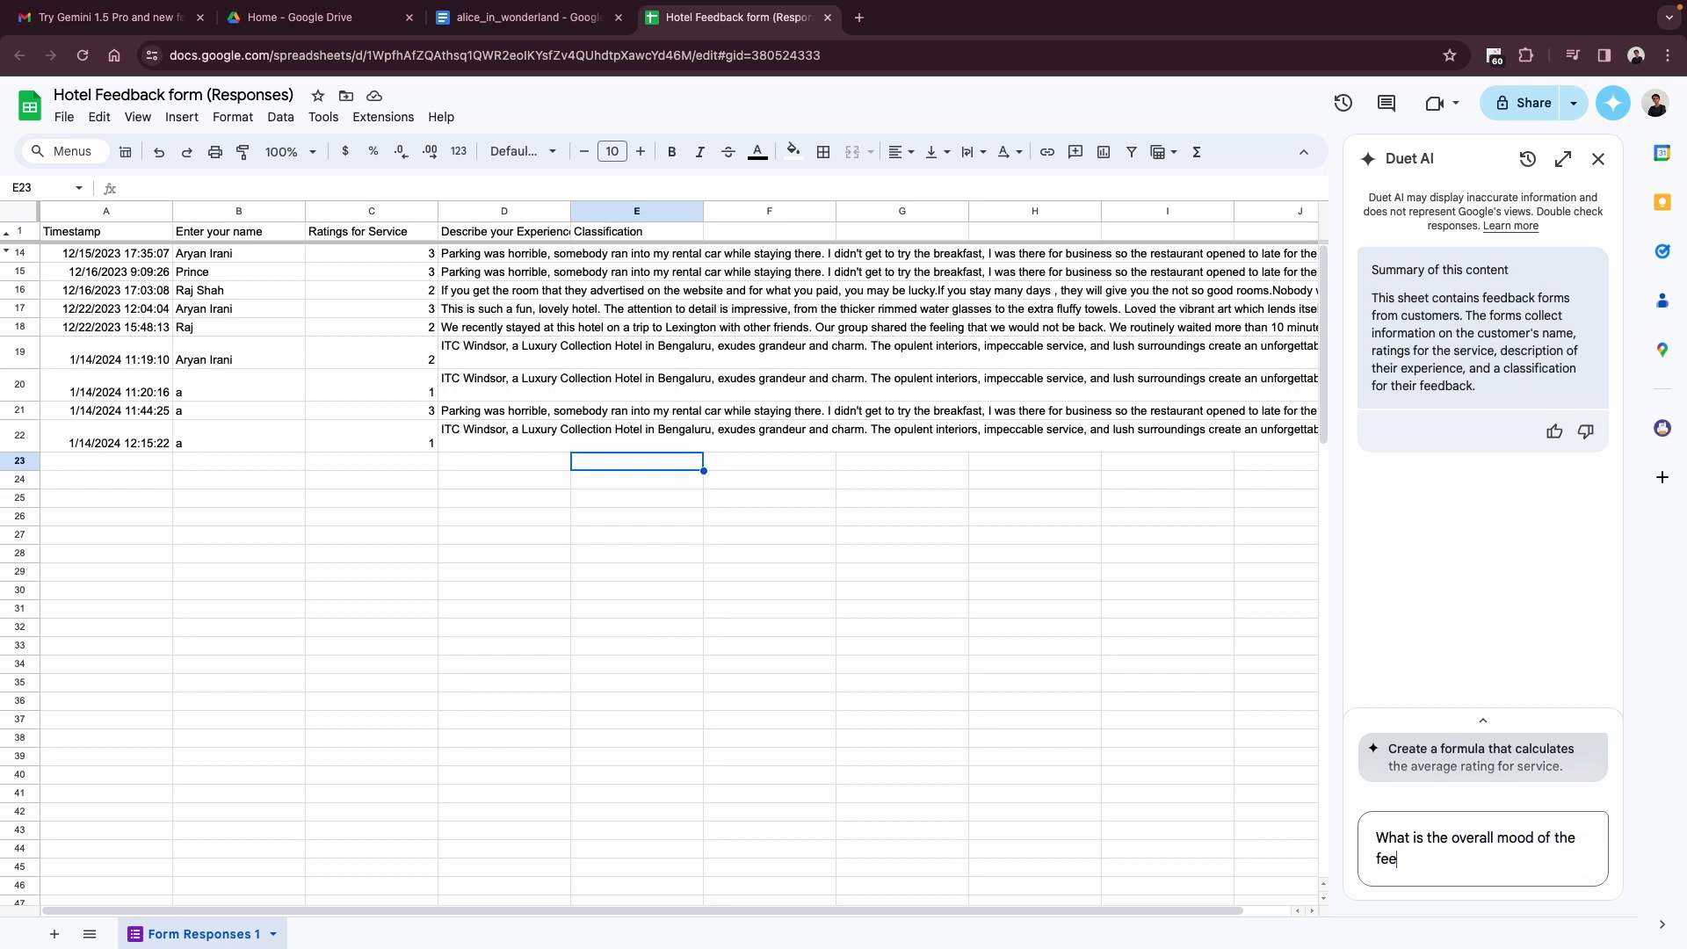
text(dback given my)
key(BackSpace)
key(BackSpace)
text(by the cust)
text(omers?)
key(Return)
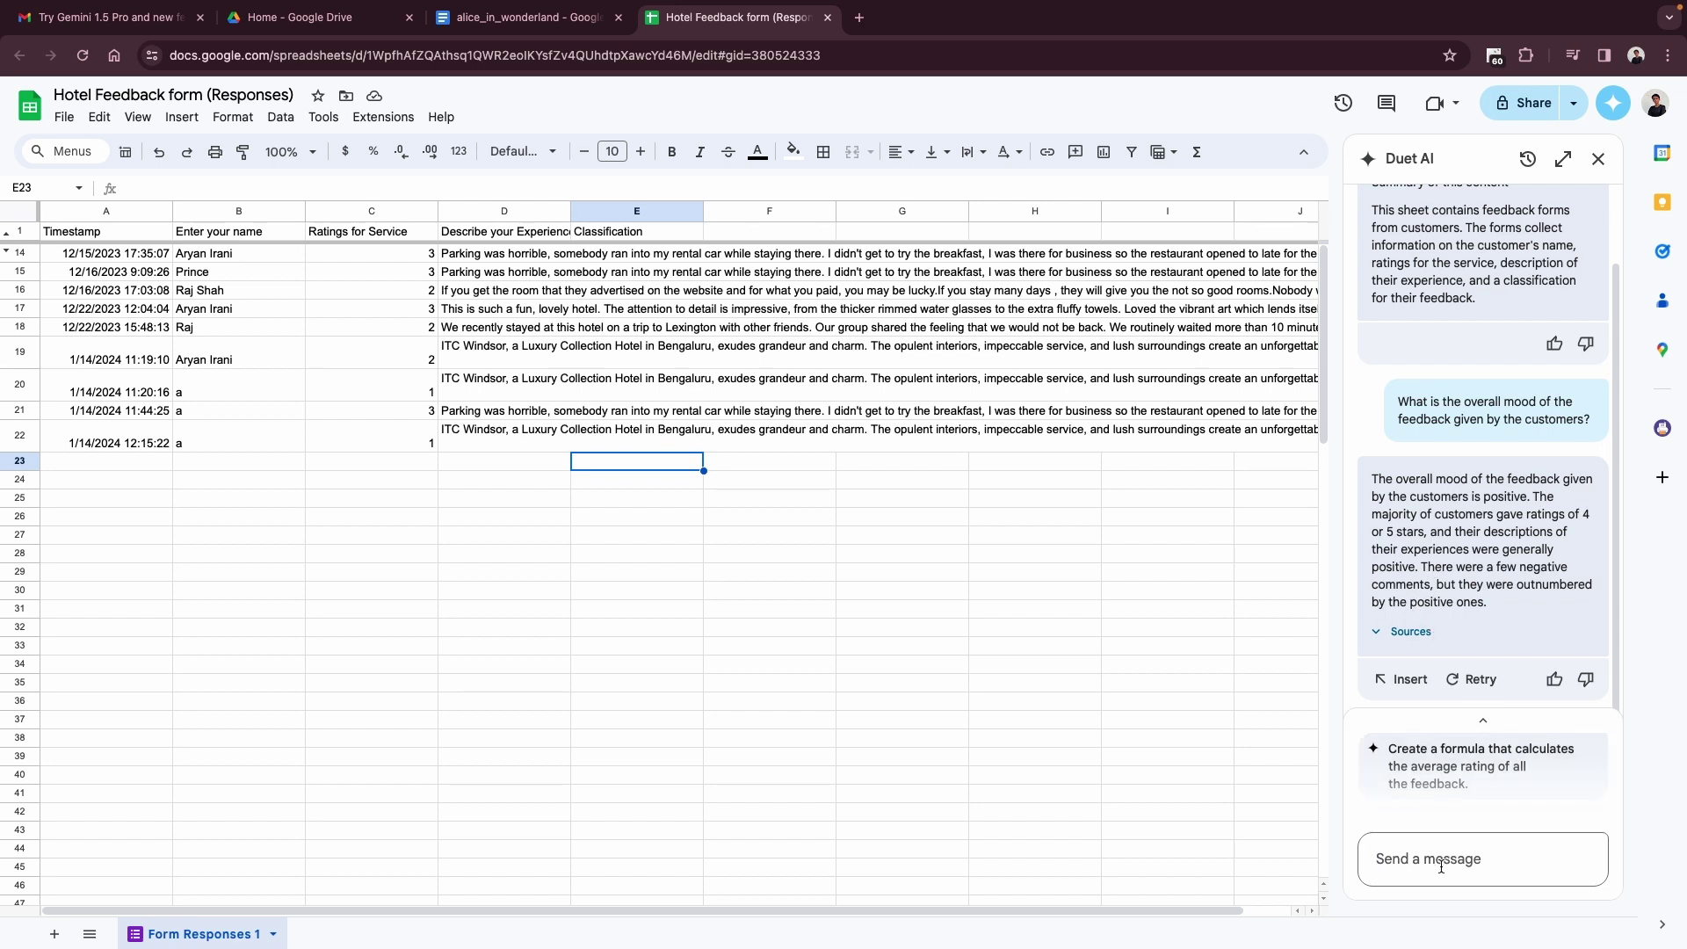
text(What are the ar)
text(eas we shoul)
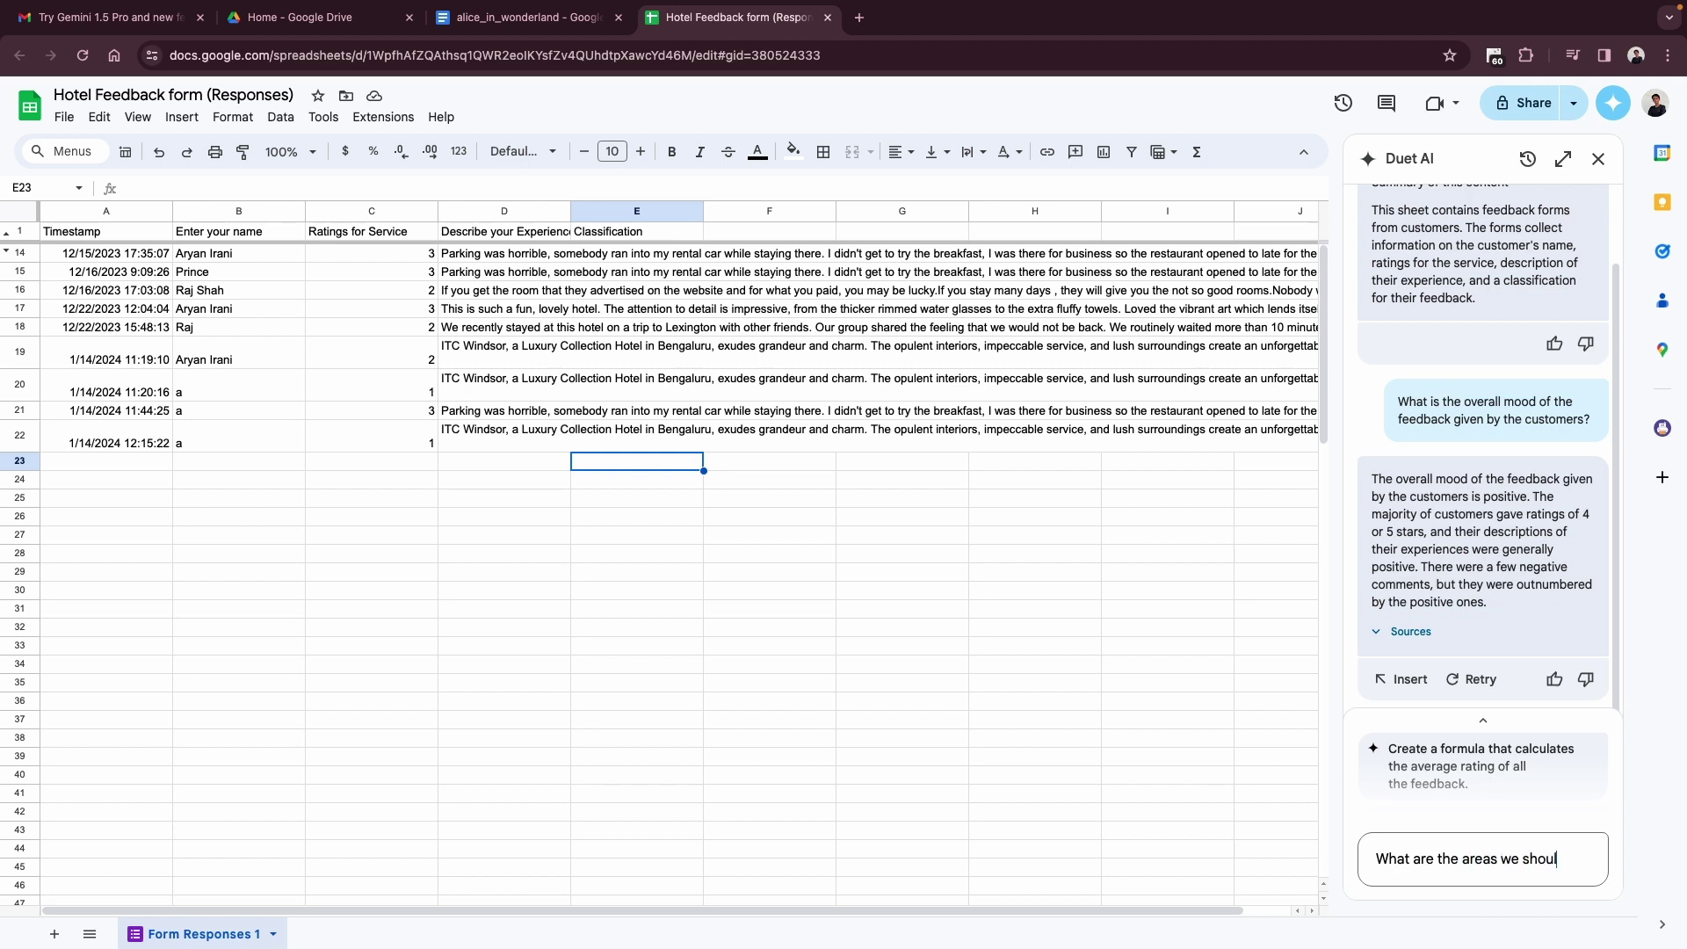
text(d work o)
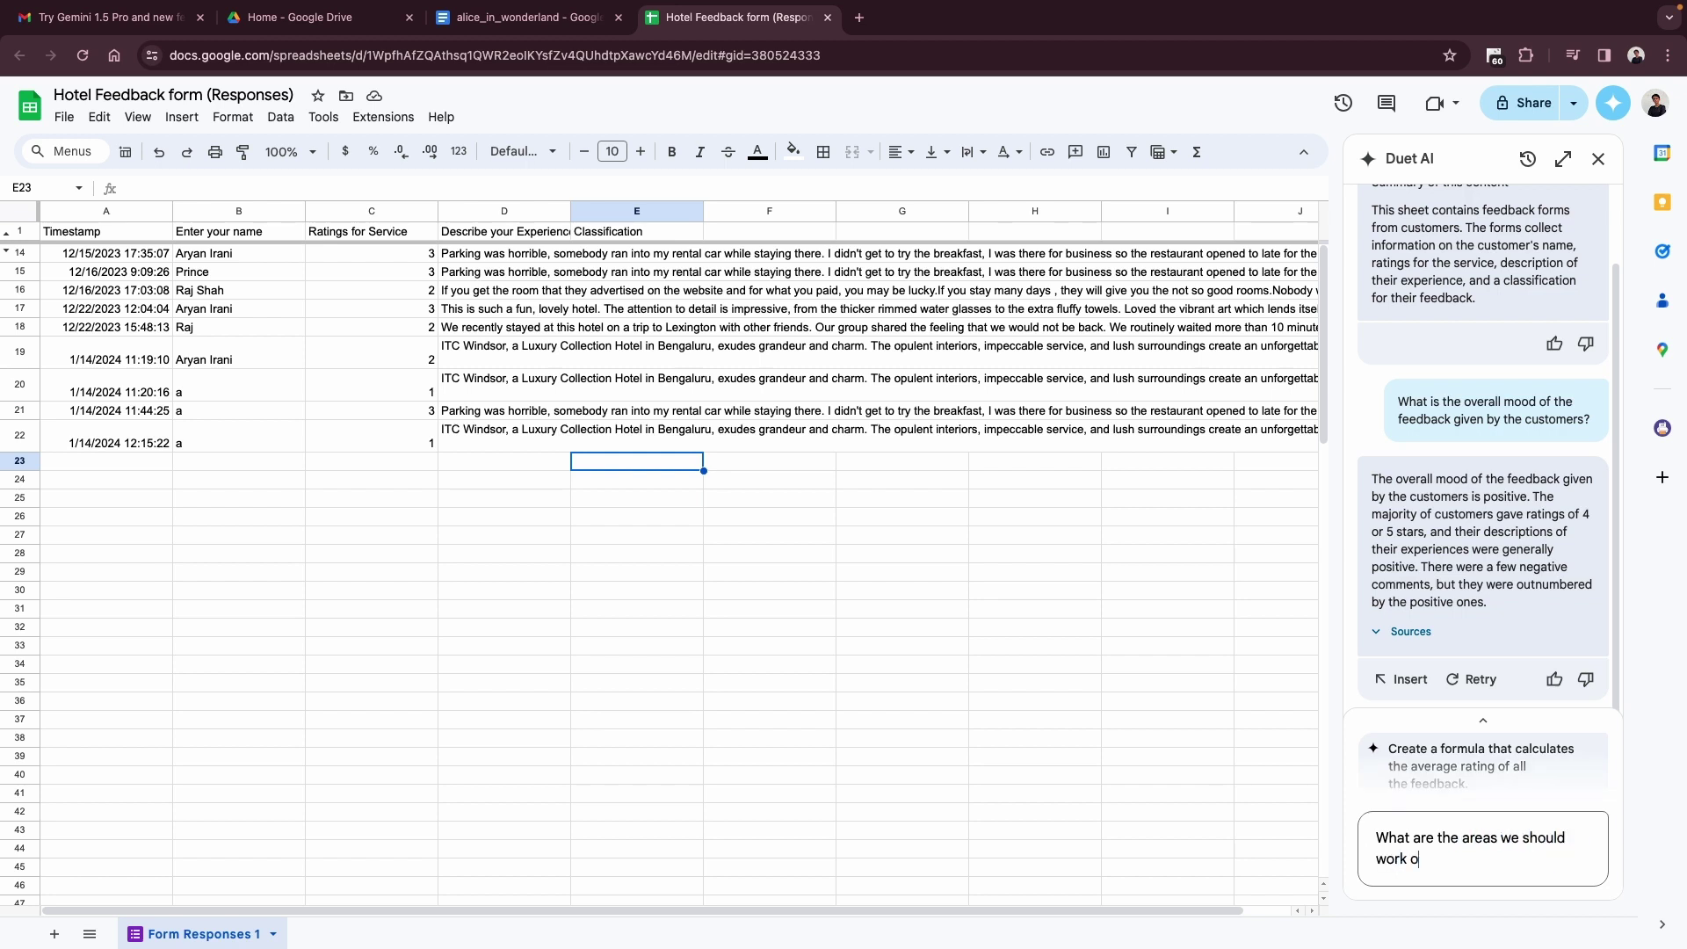
text(n based )
text(on the reviw)
text(ews given)
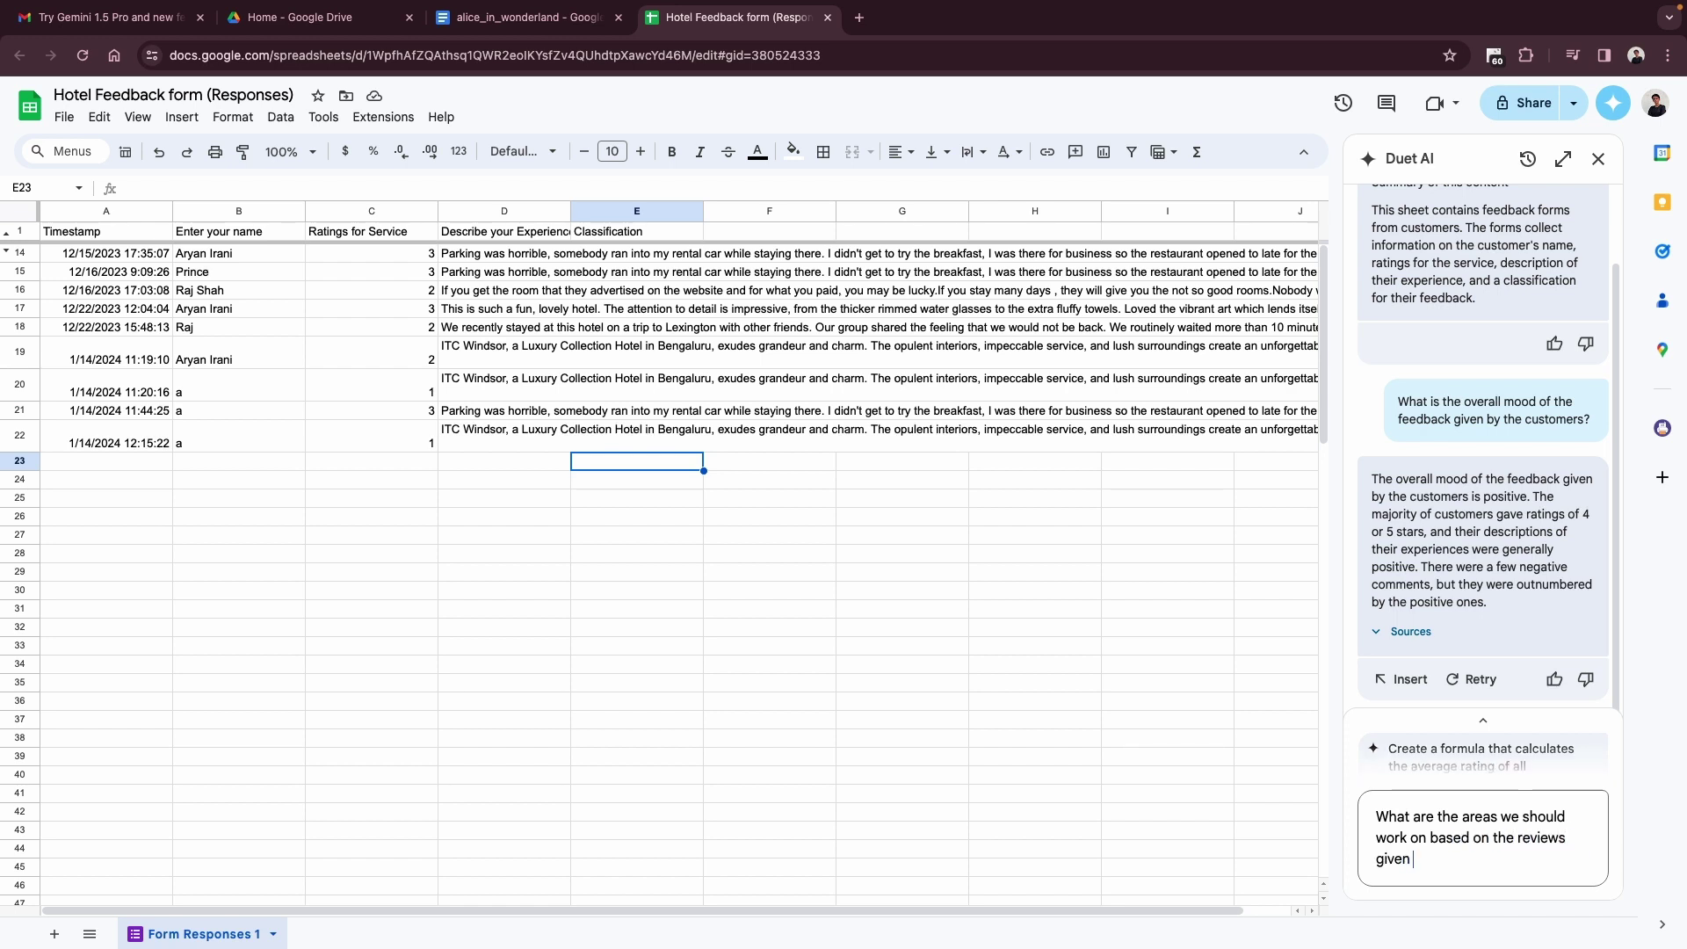
text(?)
- Ask which areas to work on, then expand sources and the full wait-time and food-quality answer
key(Return)
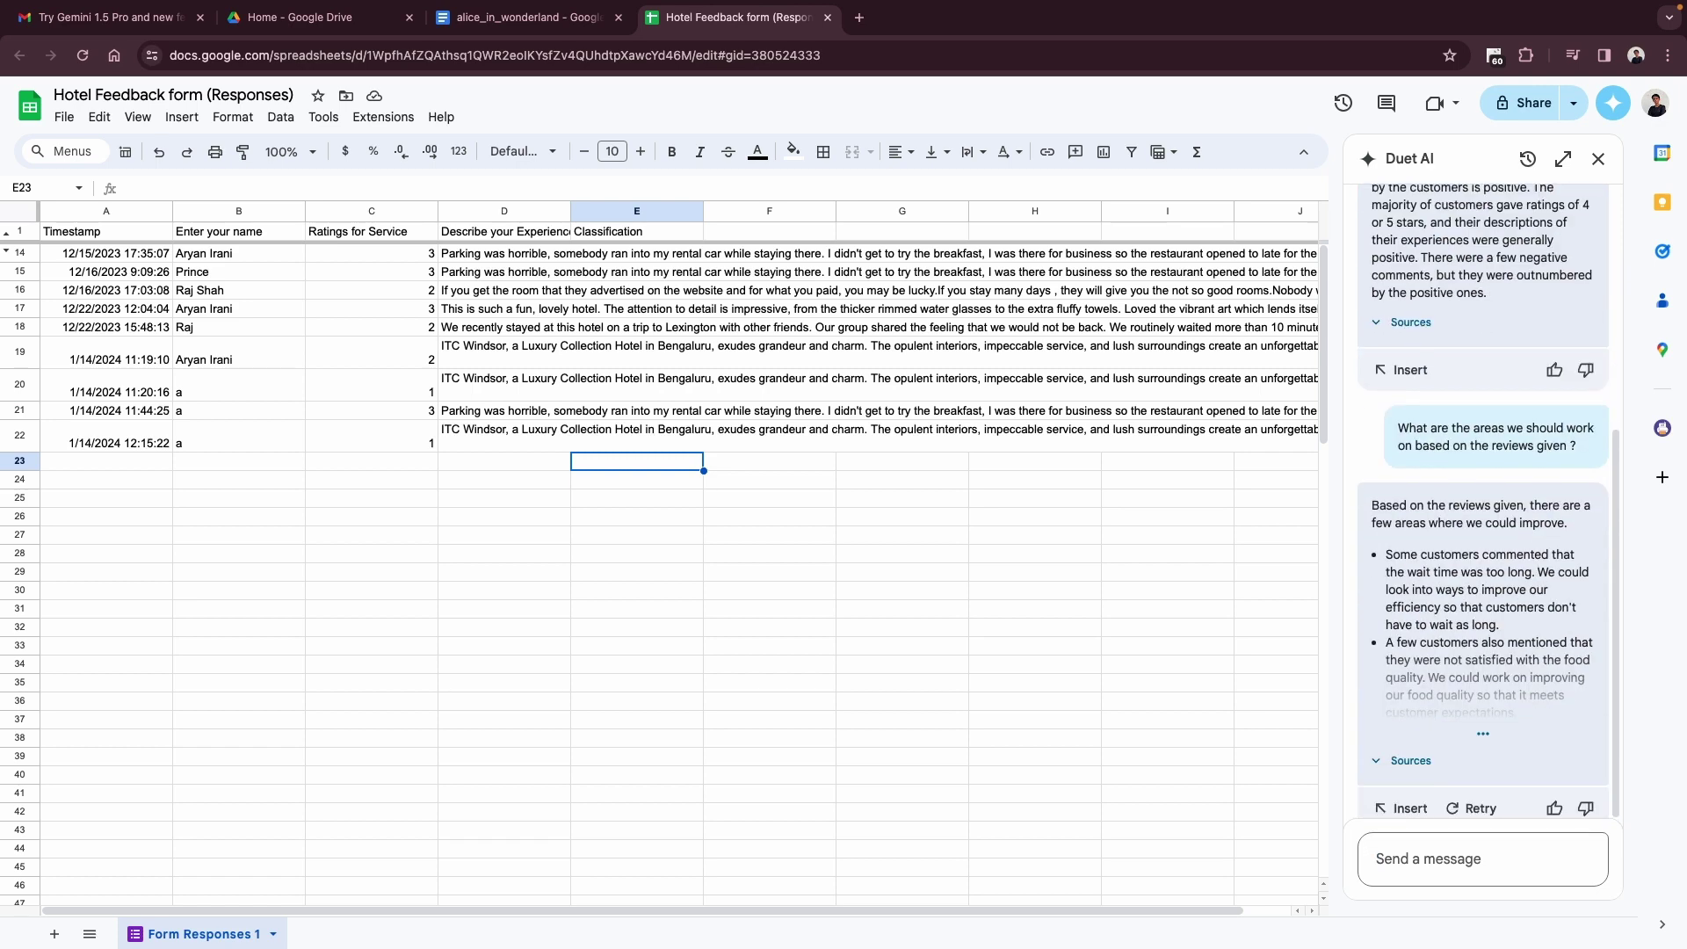
click(1406, 761)
scroll(1473, 652, down, 3)
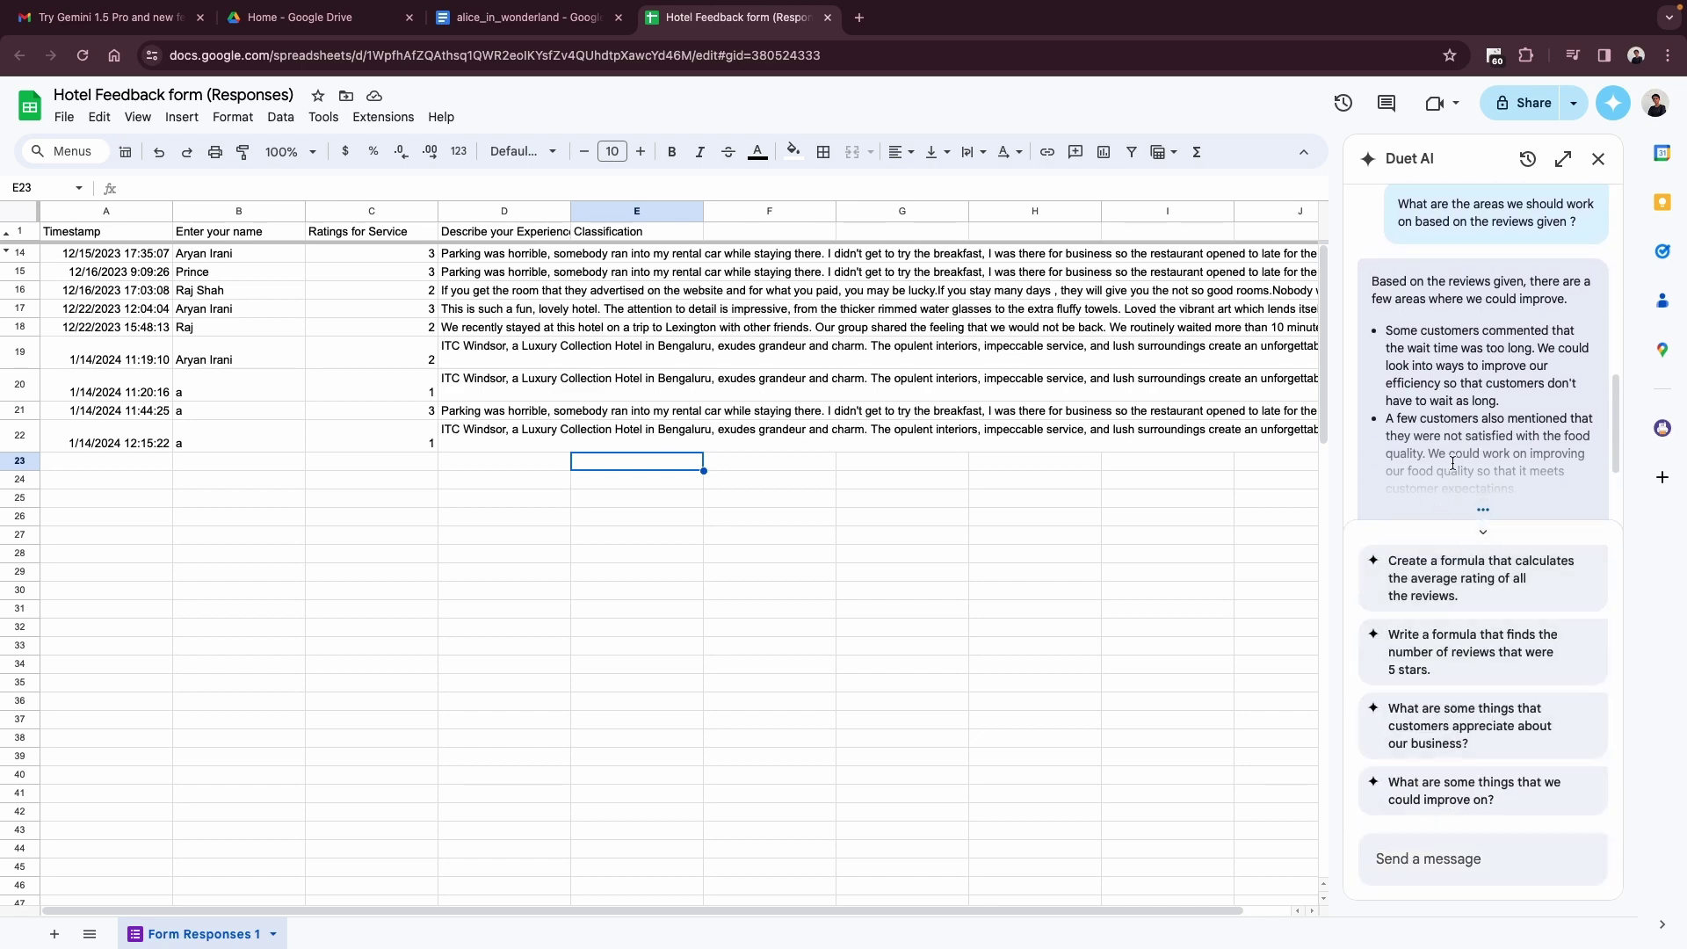
click(1484, 512)
scroll(1486, 500, down, 5)
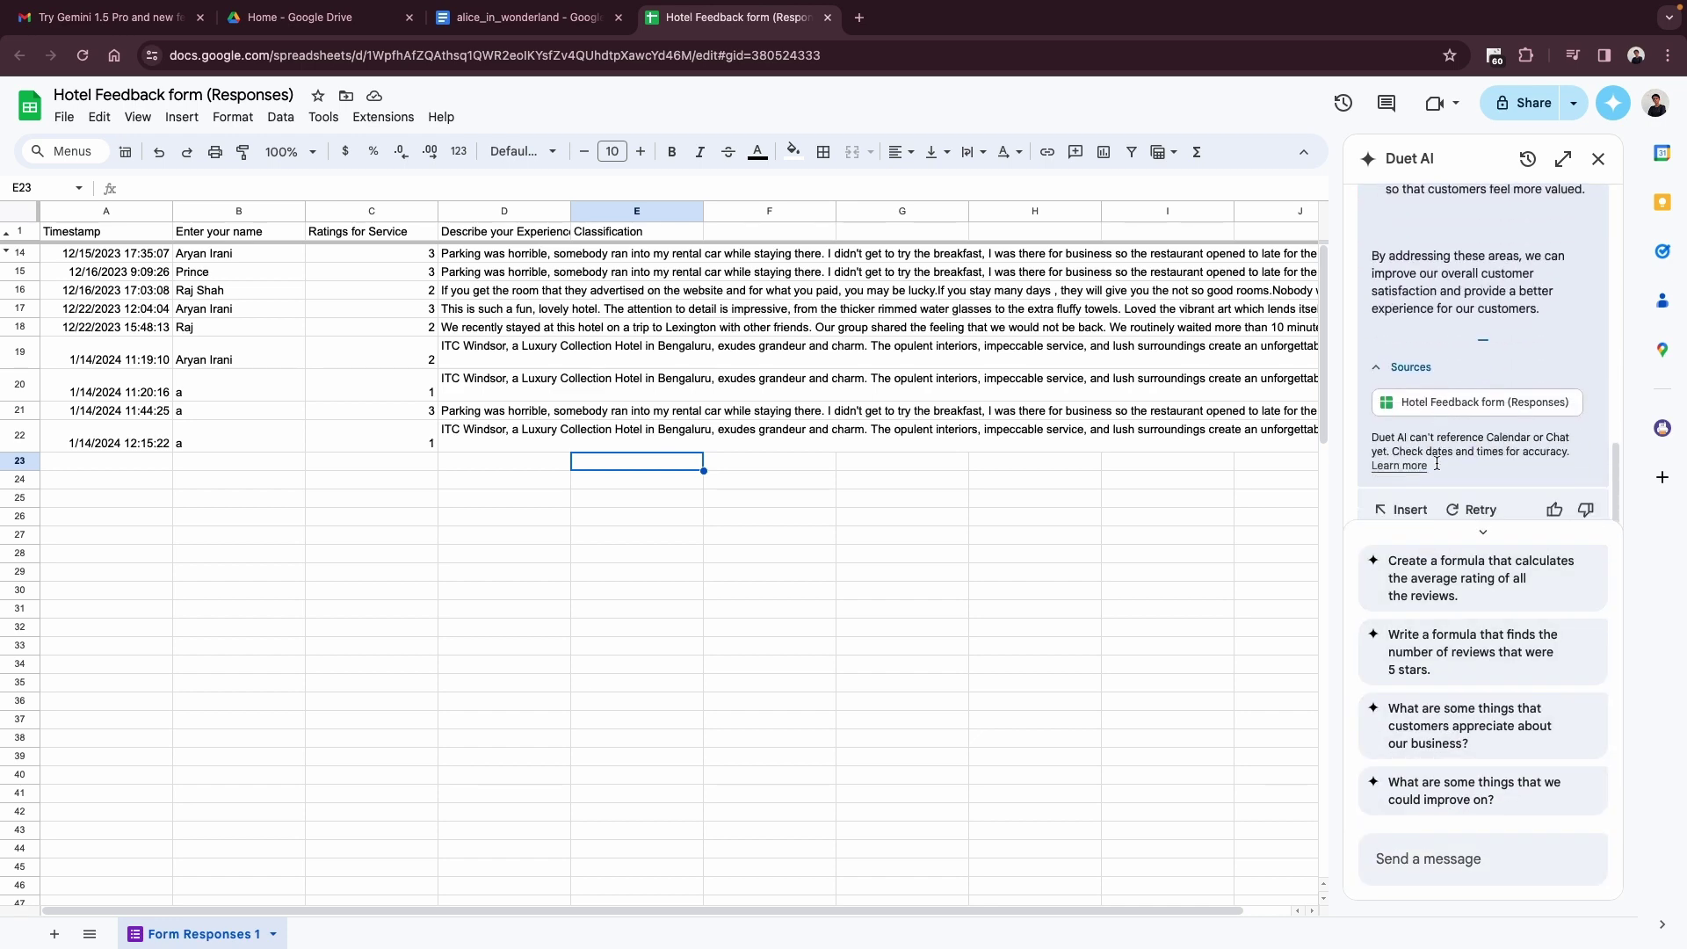
scroll(1444, 403, up, 5)
scroll(1398, 356, up, 4)
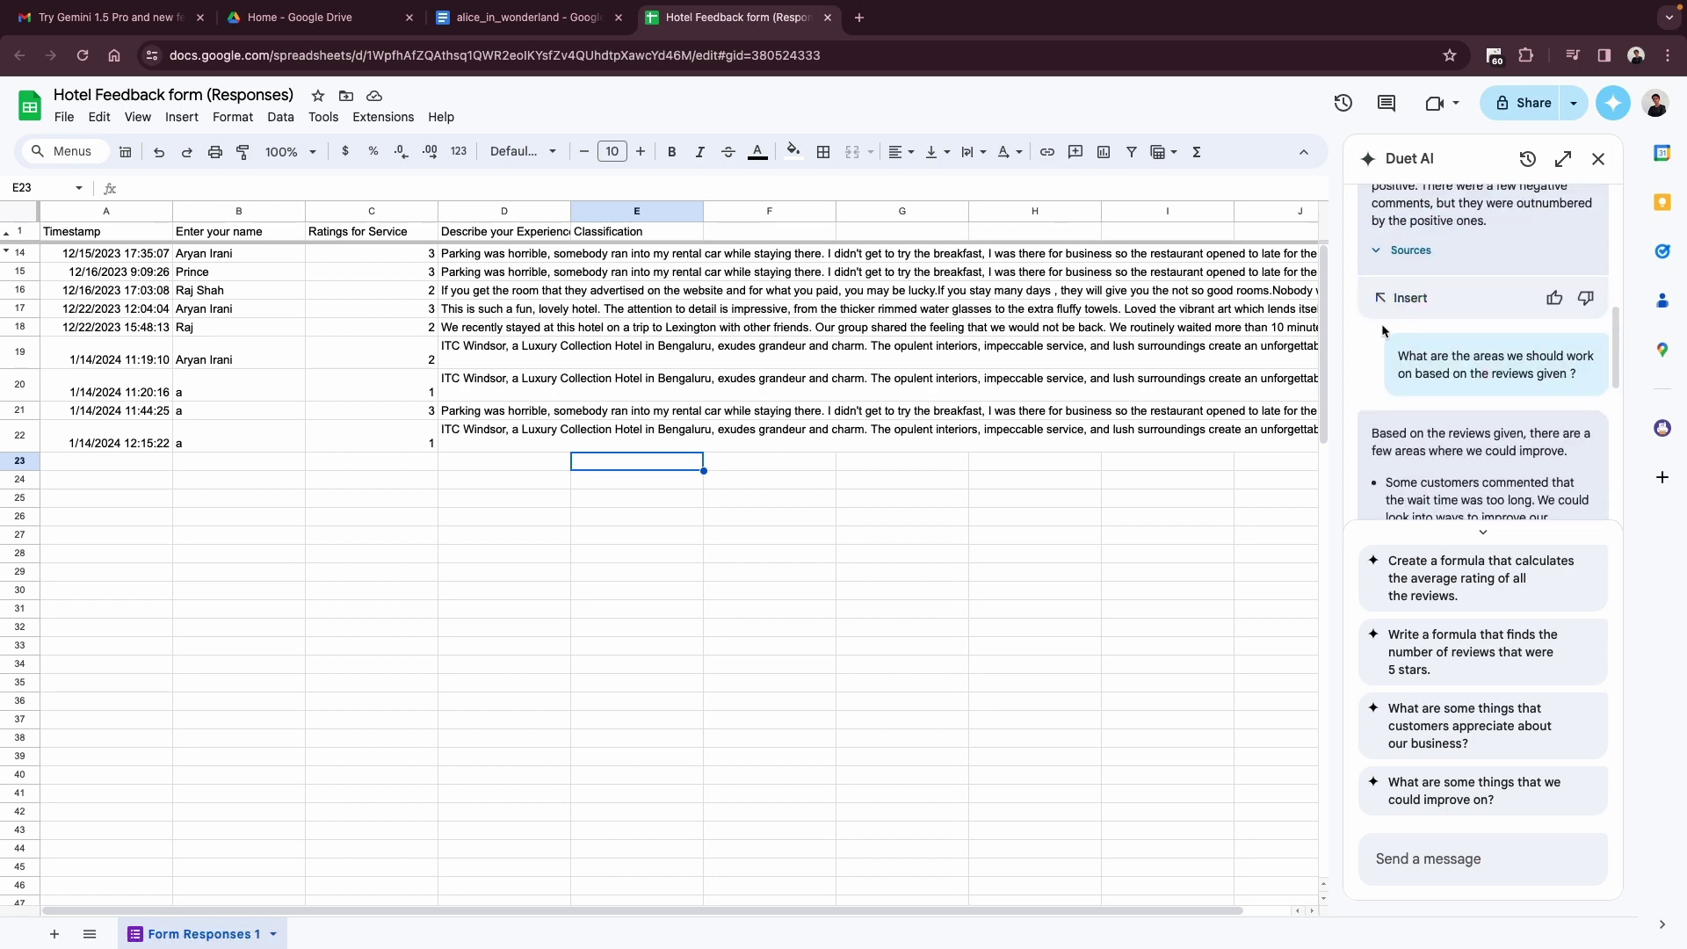